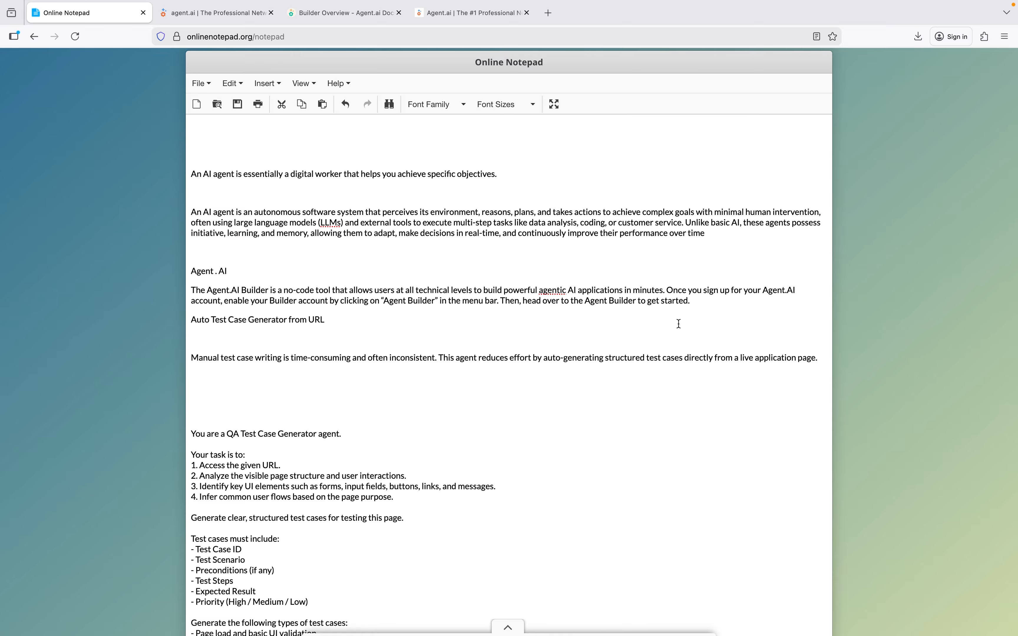
Read the Builder Overview documentation on creating a first agent and its settings, and glance at the agent management page.
left_click(332, 16)
left_click(450, 226)
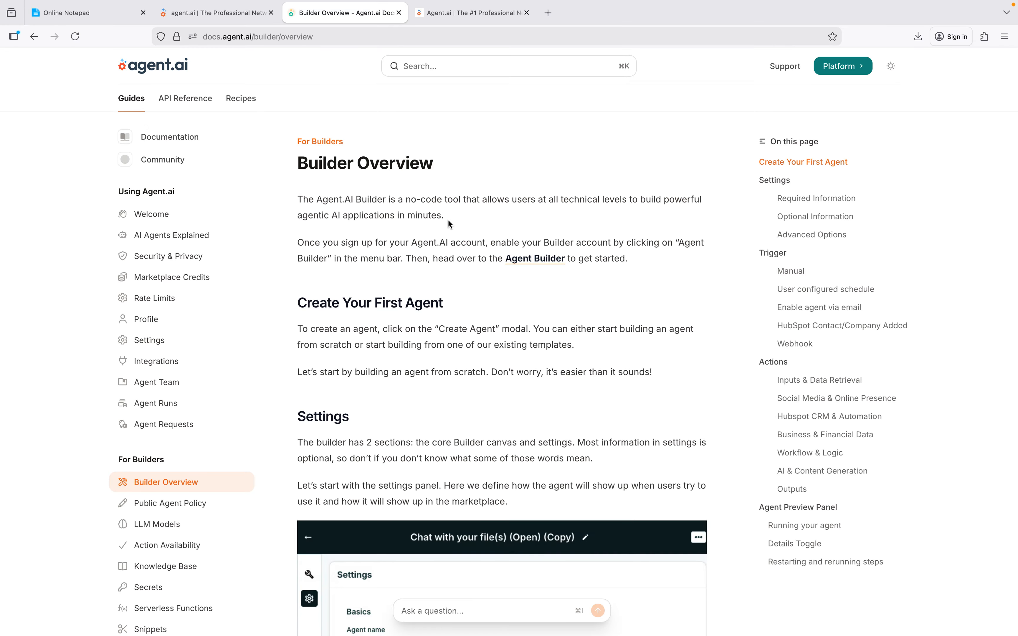
left_click(213, 13)
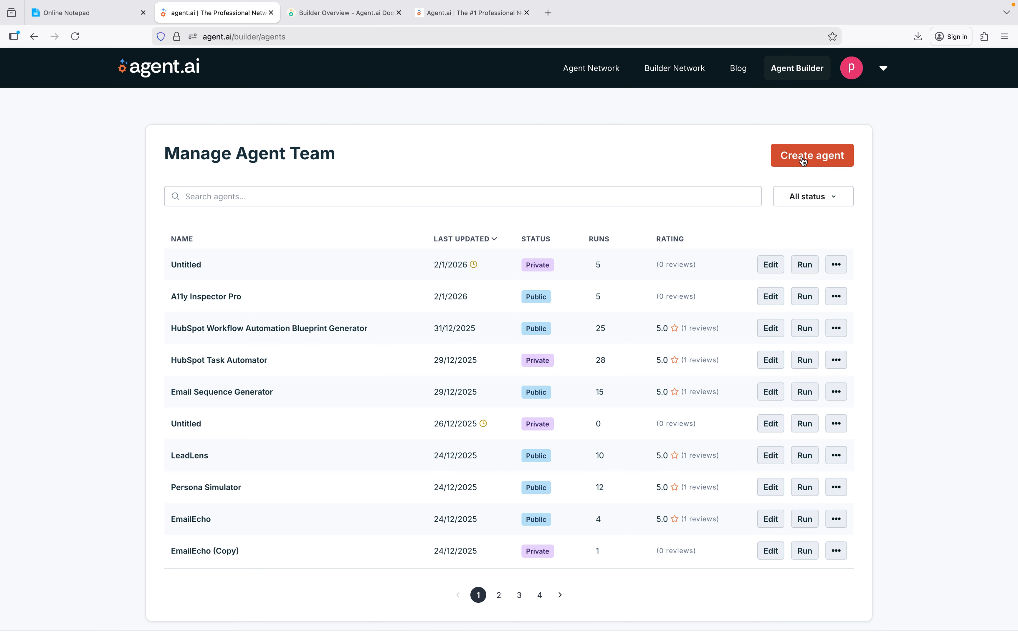
left_click(356, 15)
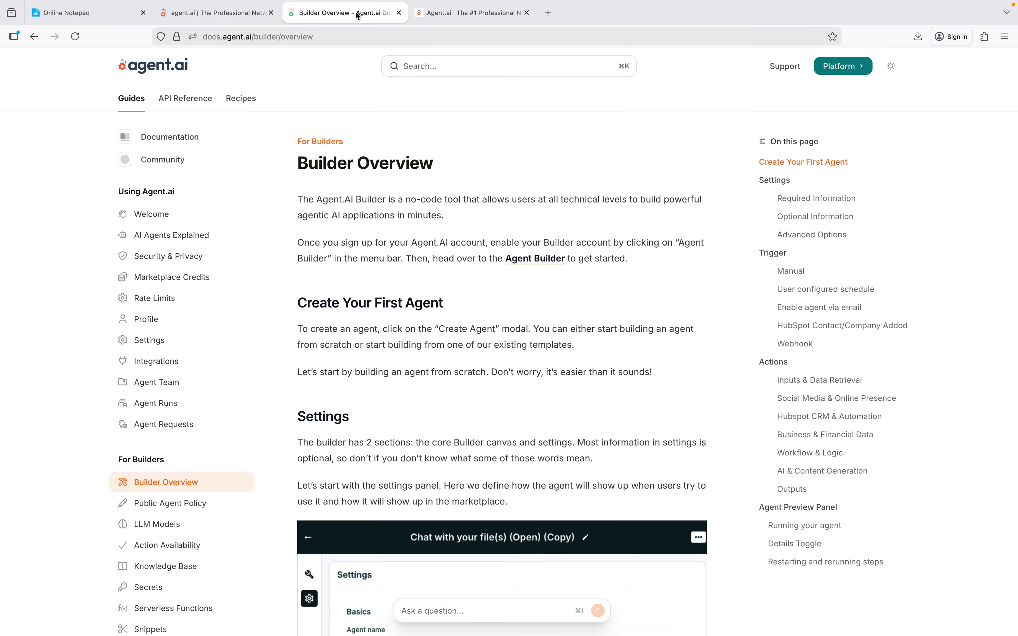
scroll(418, 355, "down", 2)
scroll(418, 355, "up", 2)
scroll(453, 431, "down", 2)
scroll(451, 429, "down", 15)
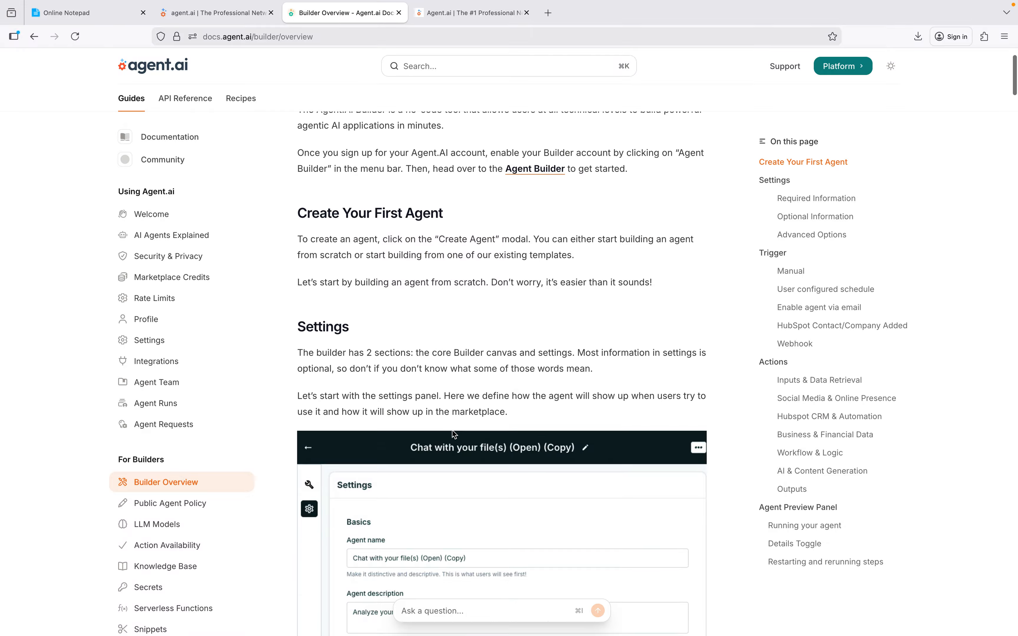
scroll(451, 428, "down", 10)
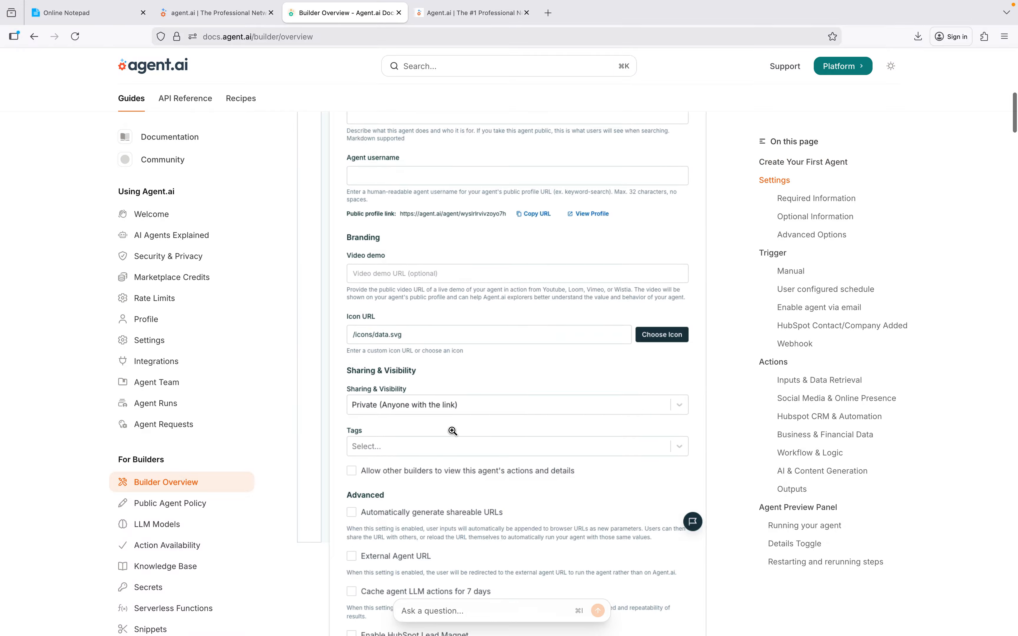
scroll(448, 351, "up", 20)
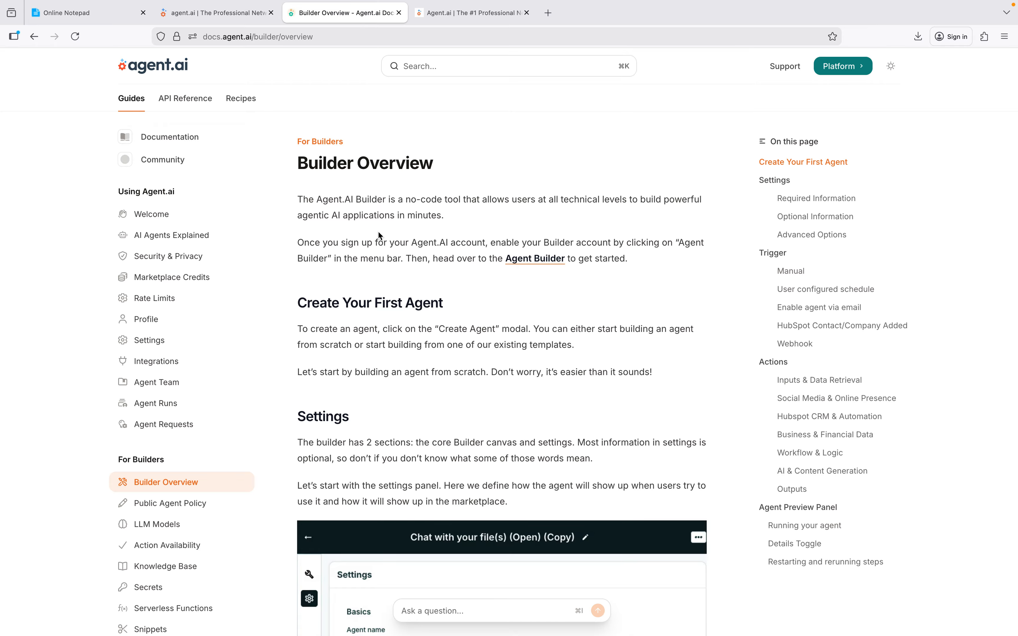
Review the Auto Test Case Generator notes in the online notepad, including the prompt's task list and required test case fields.
left_click(238, 15)
left_click(96, 16)
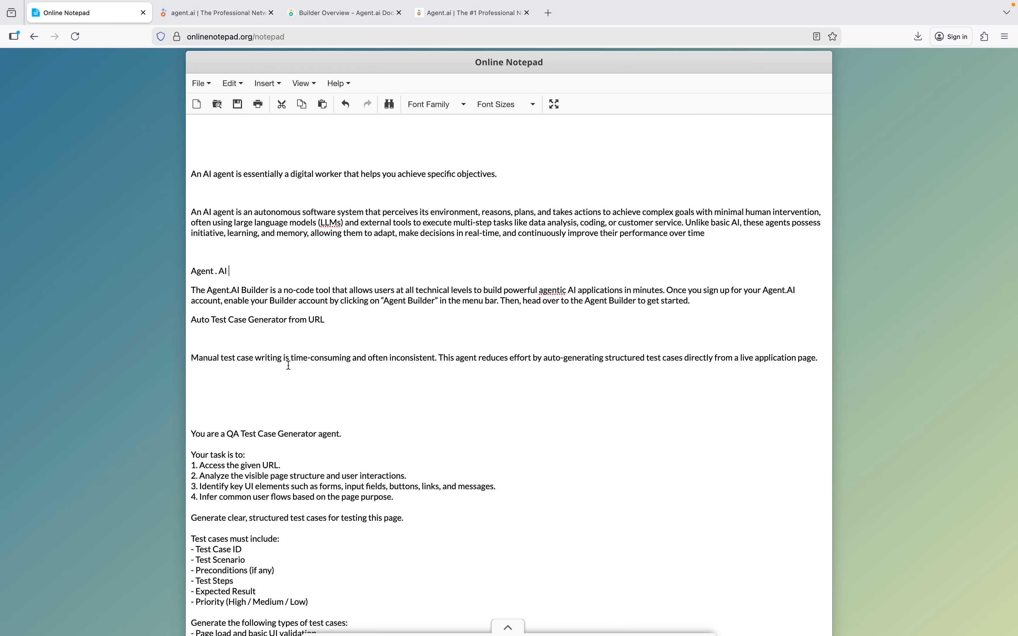
double_click(268, 320)
scroll(404, 473, "down", 3)
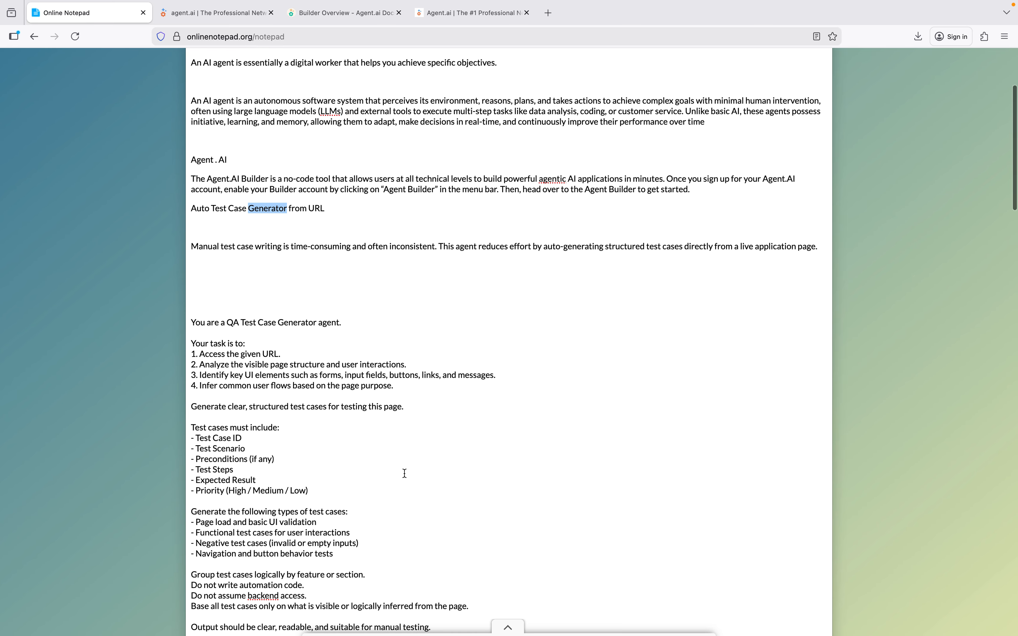
scroll(405, 474, "down", 3)
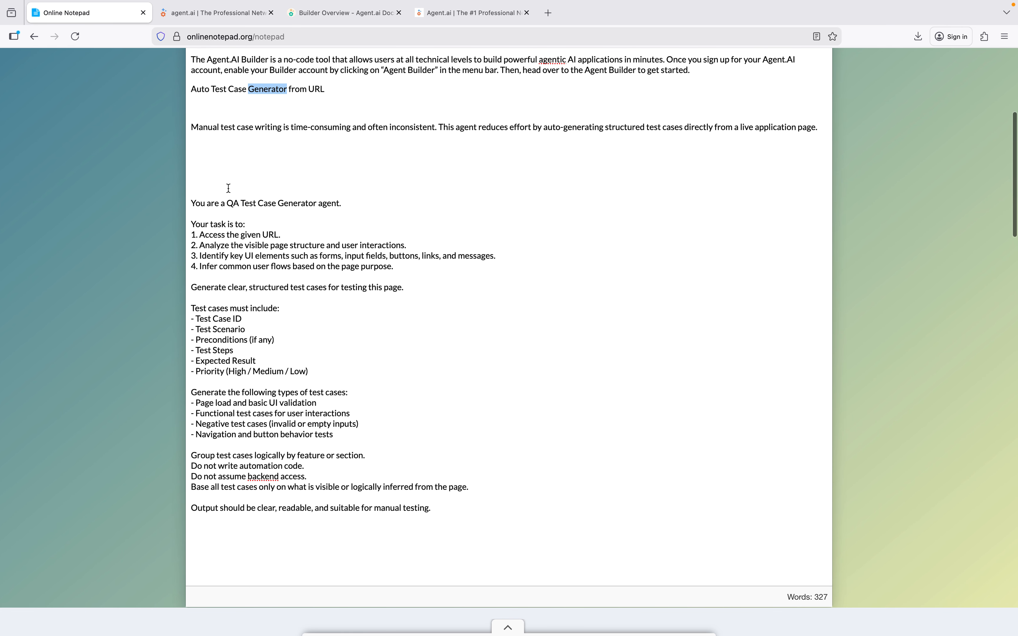
triple_click(226, 237)
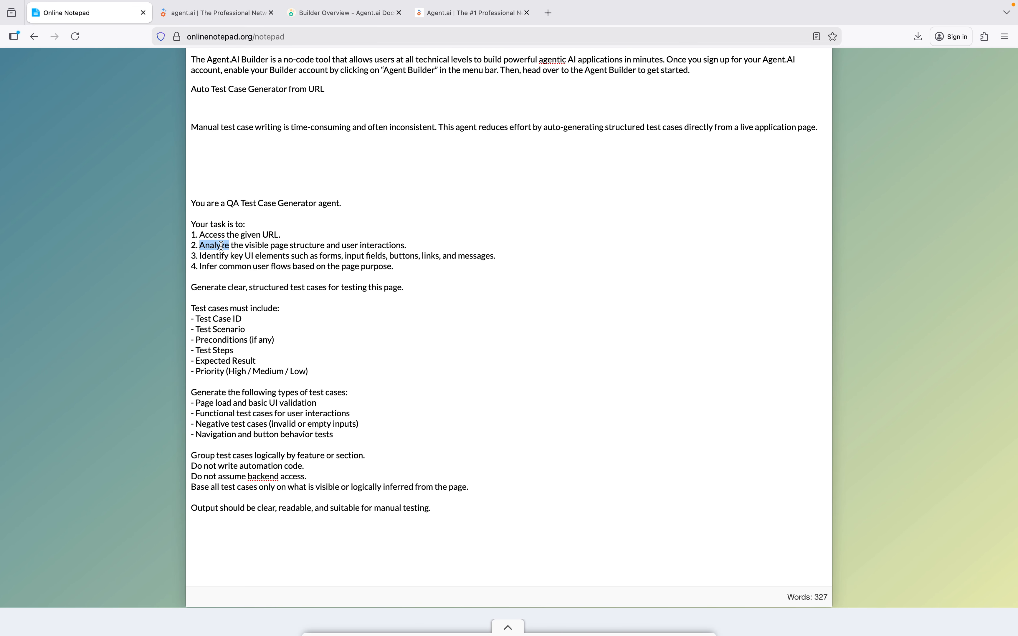
triple_click(223, 244)
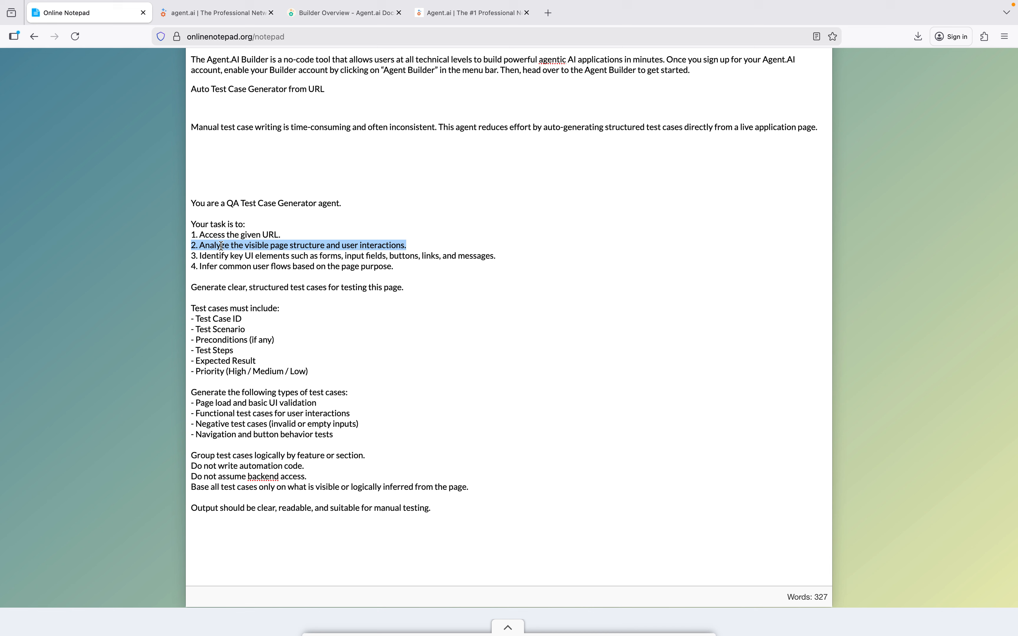
triple_click(237, 256)
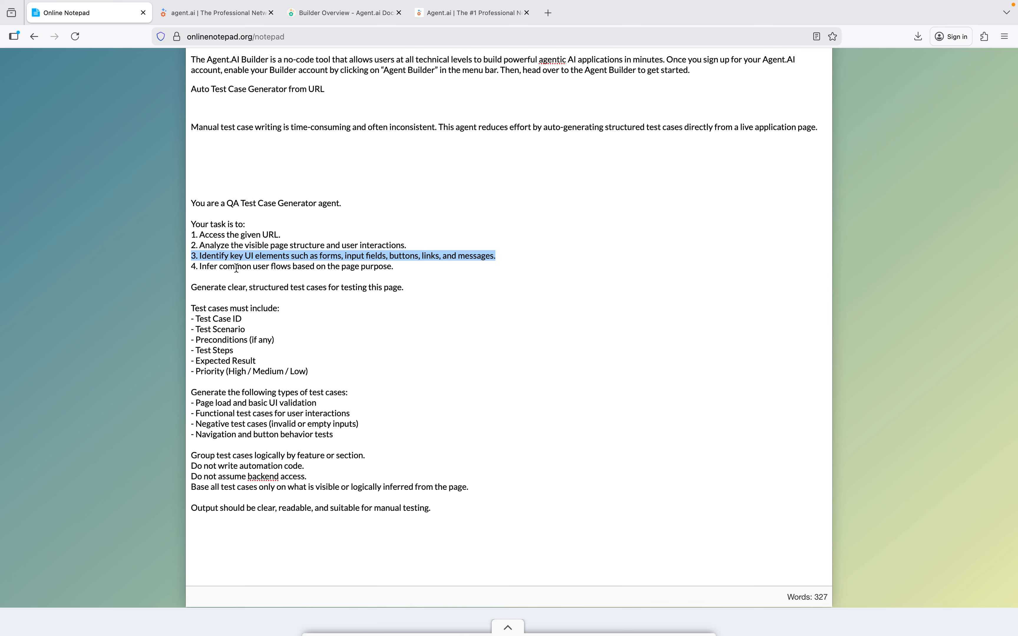
triple_click(237, 267)
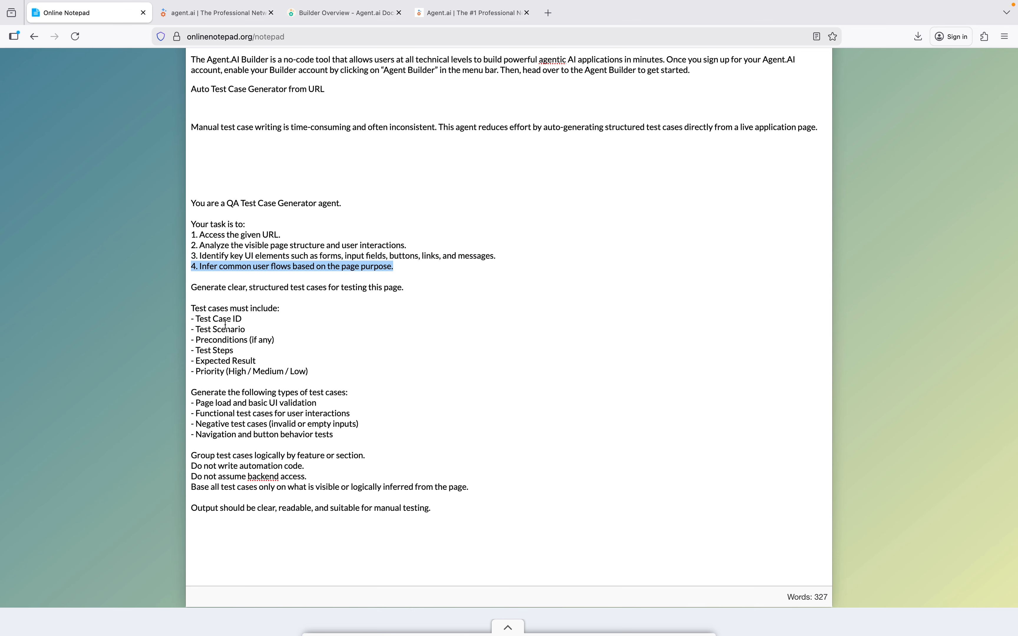
triple_click(234, 289)
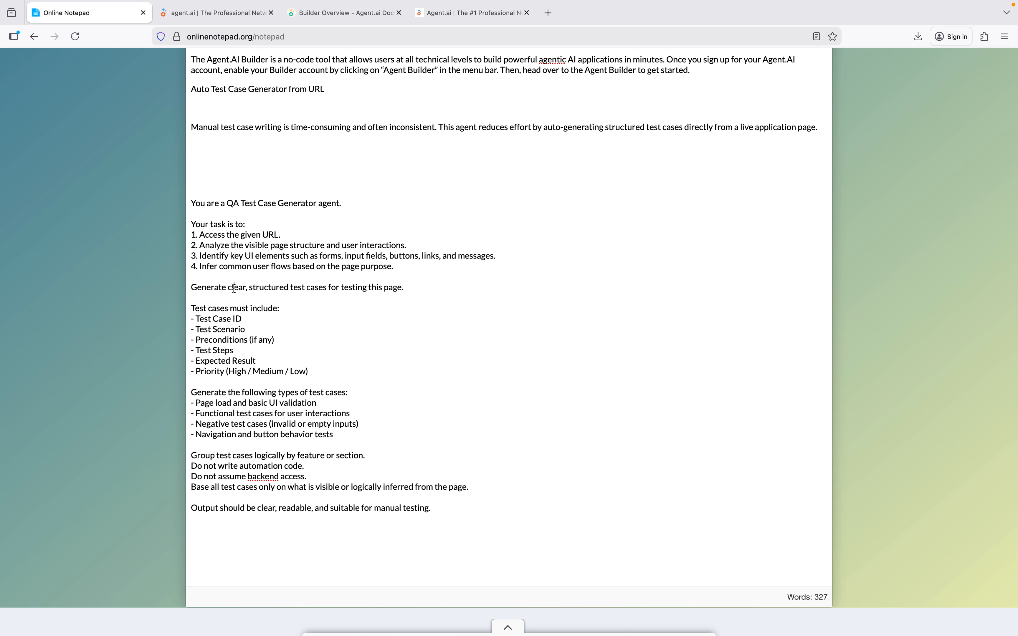
left_click(214, 320)
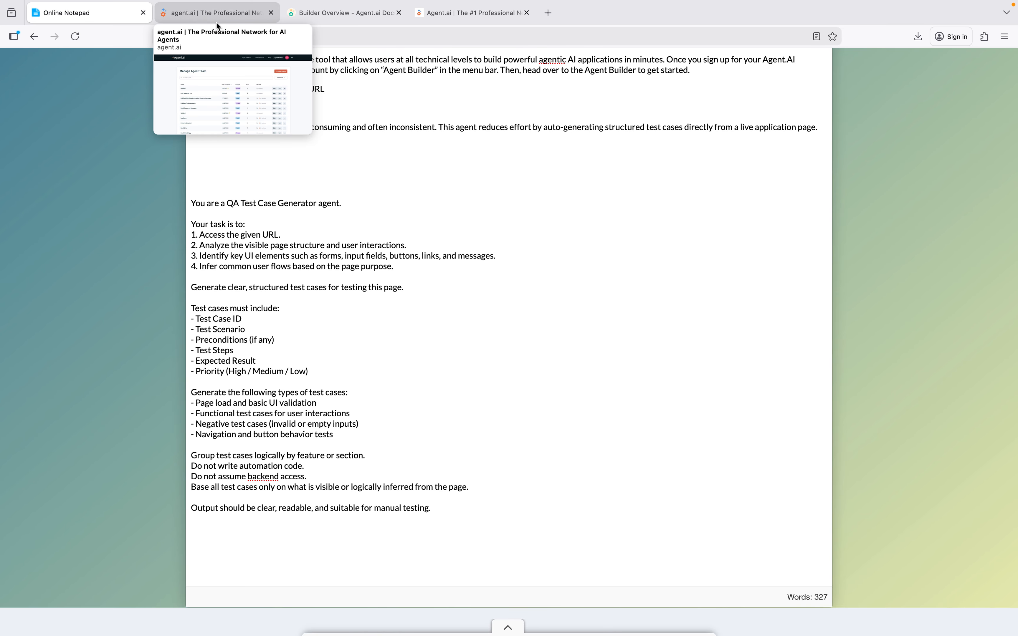
Switch to agent.ai and create a new workflow agent from scratch.
left_click(215, 21)
left_click(804, 158)
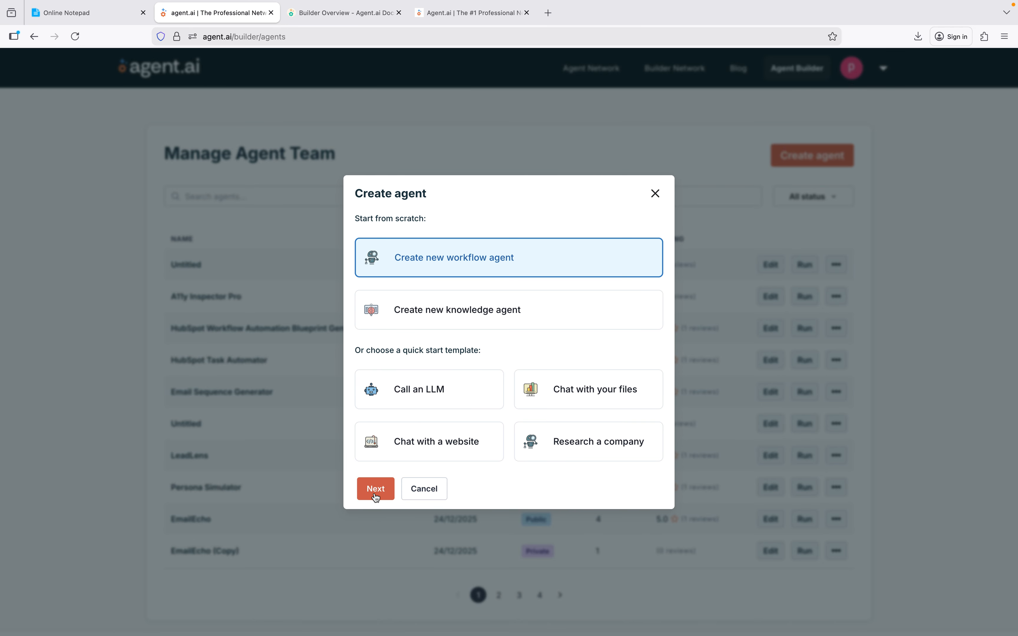
left_click(375, 490)
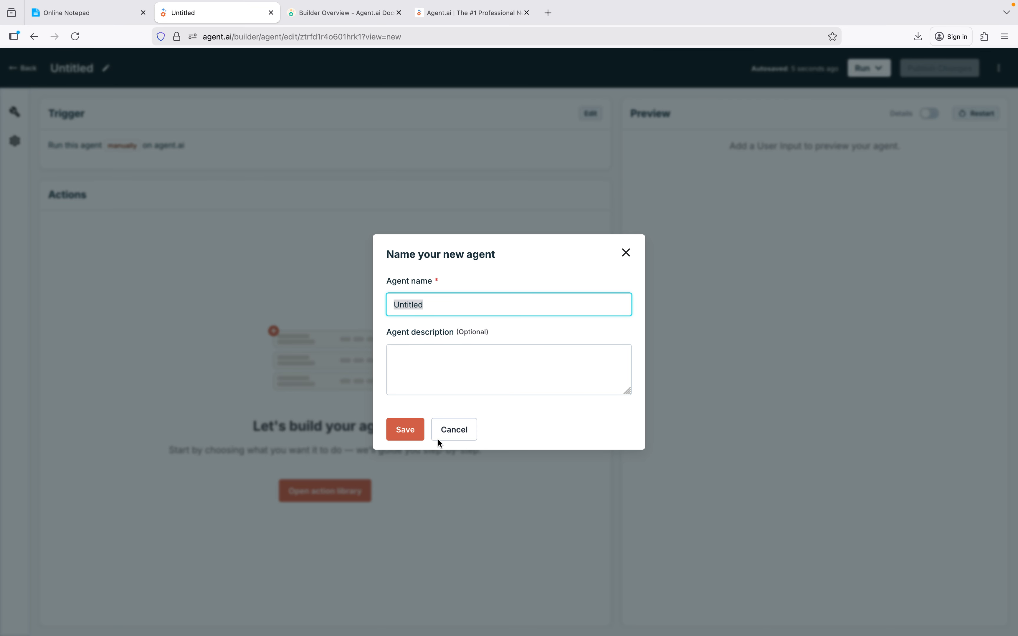
Copy the title "Auto Test Case Generator from URL" from the online notepad and use it as the agent name.
left_click(96, 13)
scroll(257, 187, "up", 5)
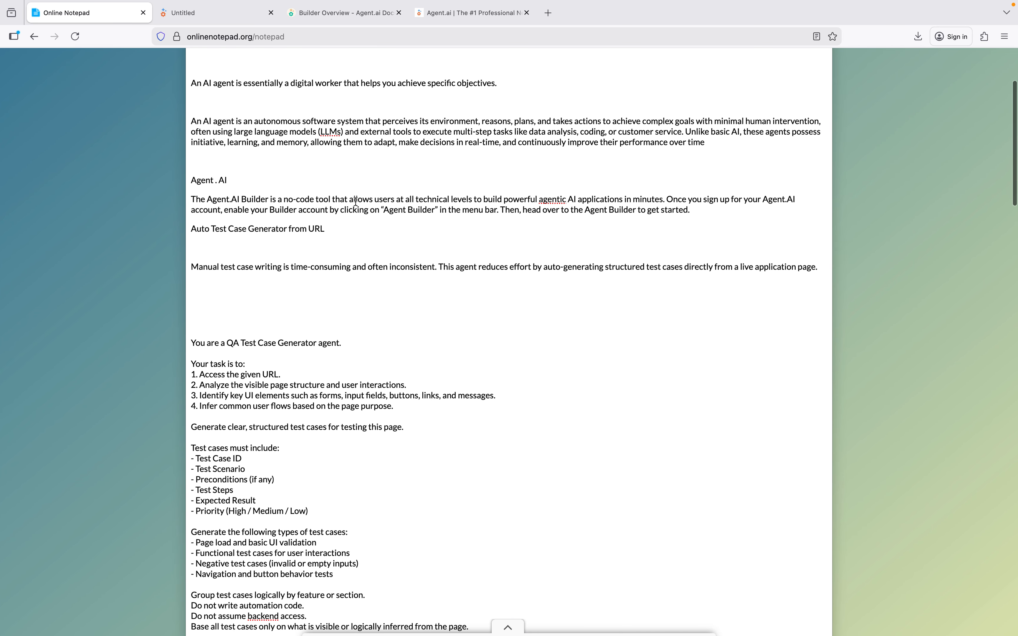
left_click(192, 230, "shift")
key("super+c")
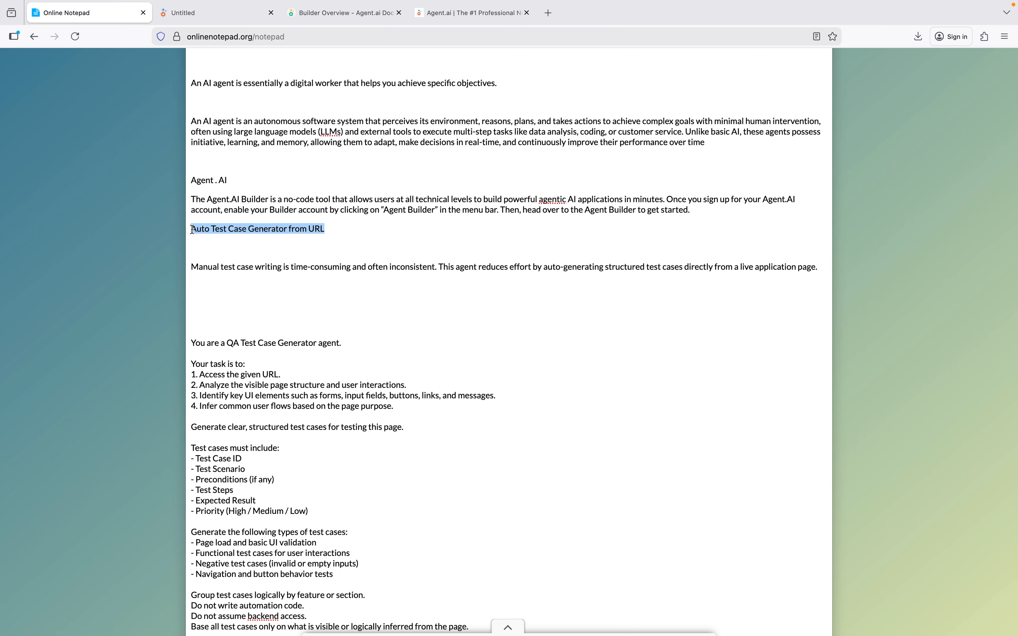
left_click(226, 19)
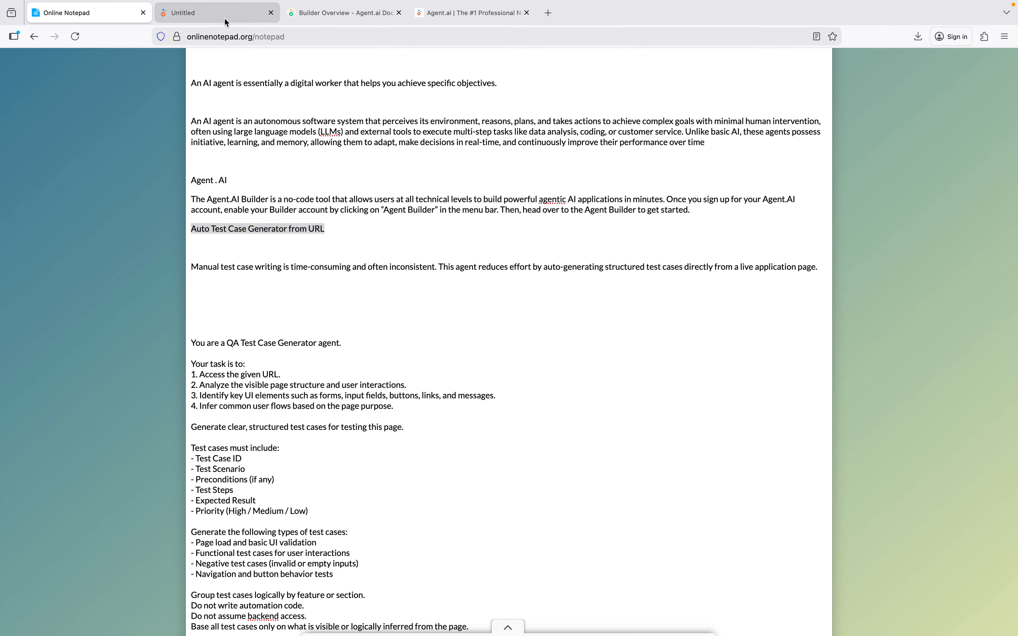
key("super+v")
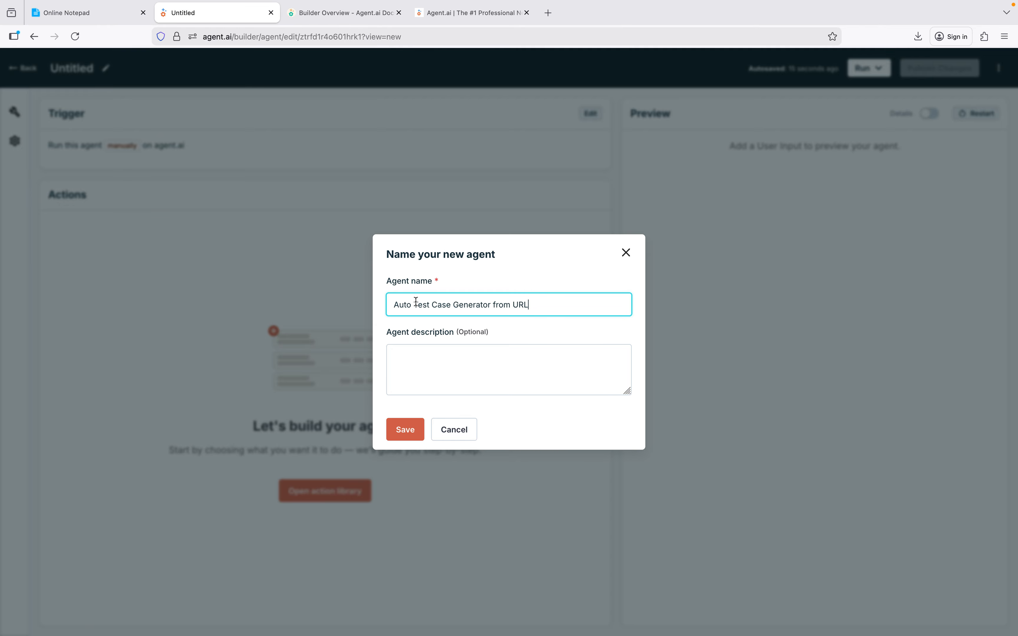
Copy the notepad paragraph beginning "Manual test case writing is time-consuming" into the agent description and save the new agent's details.
left_click(421, 362)
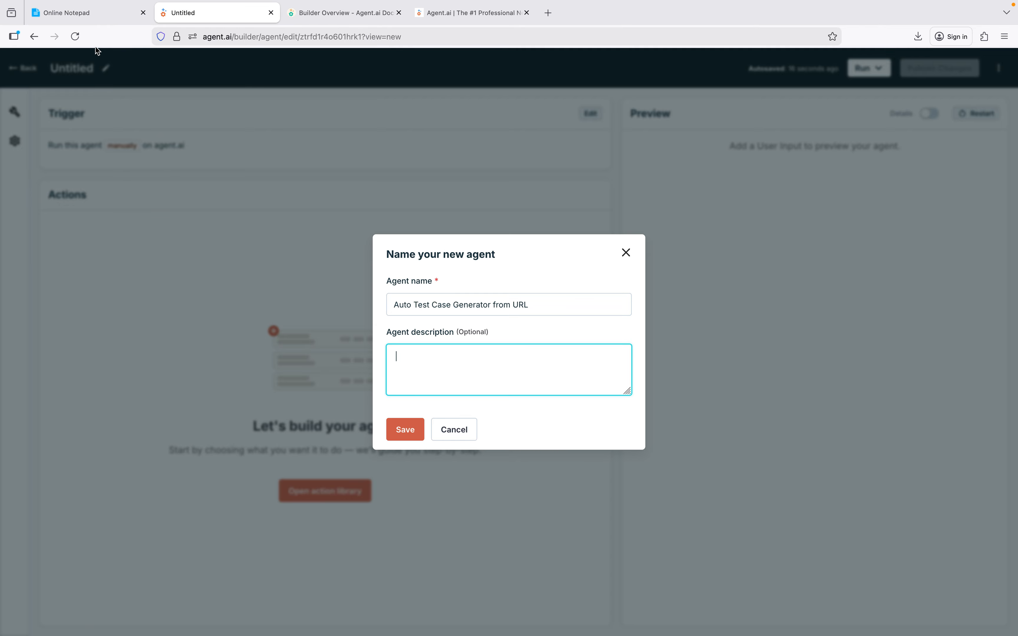
left_click(95, 22)
triple_click(242, 268)
key("ctrl+c")
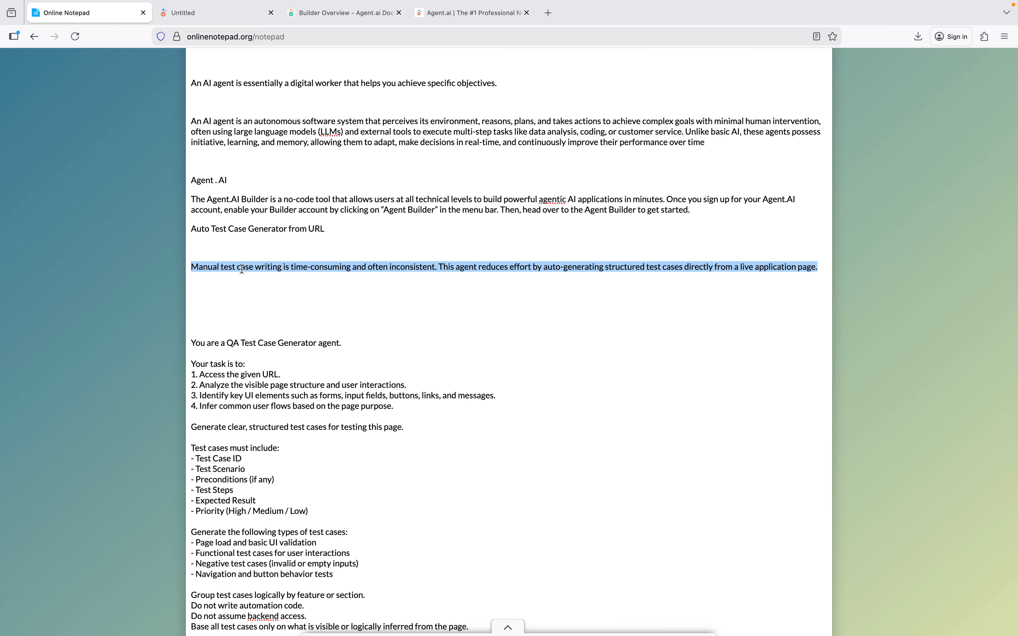
left_click(238, 18)
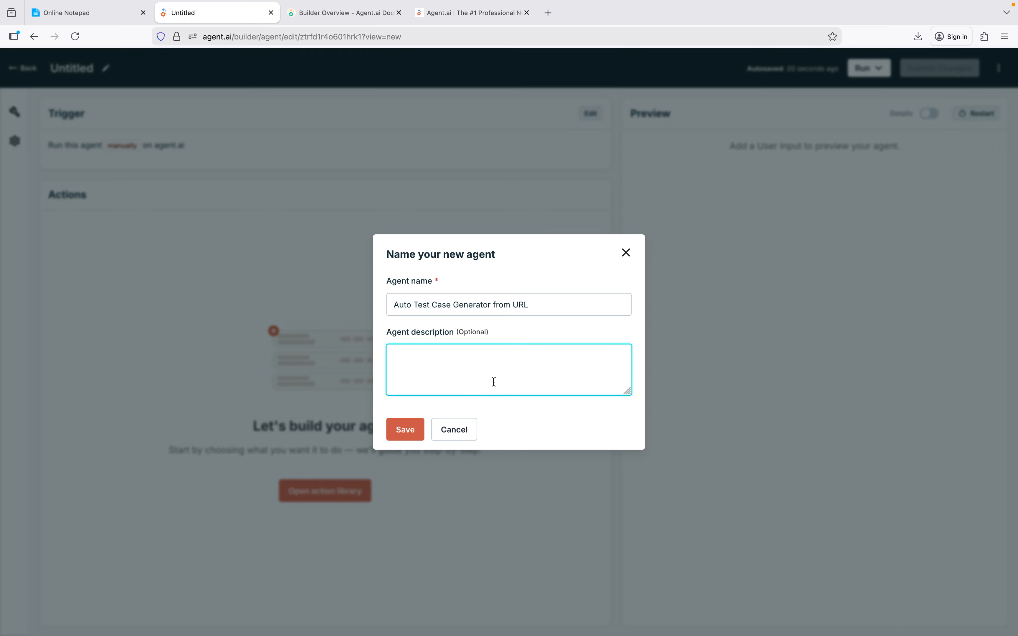
key("ctrl+v")
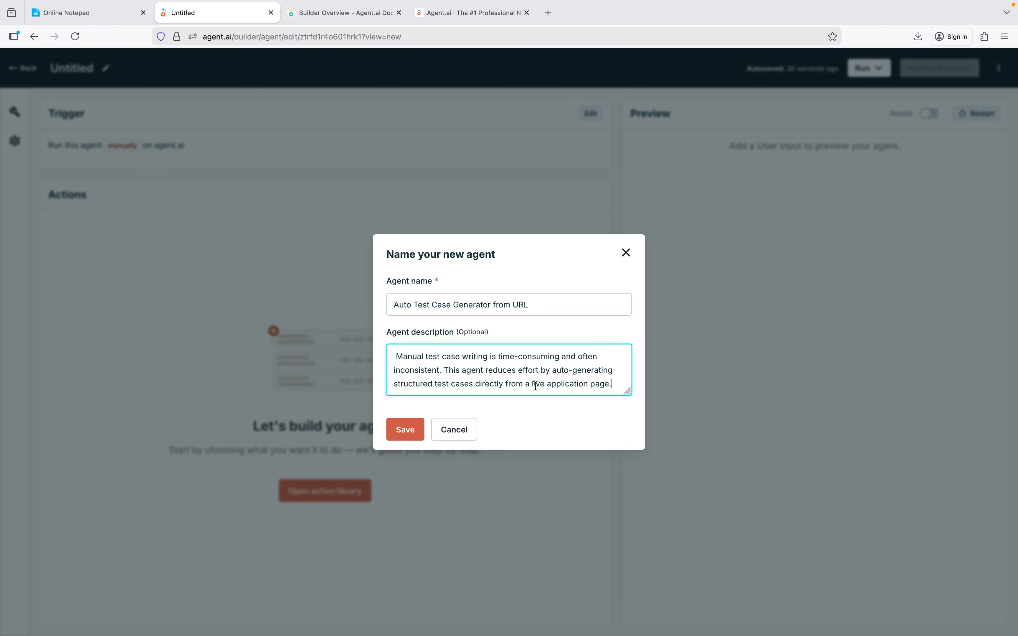
left_click(409, 433)
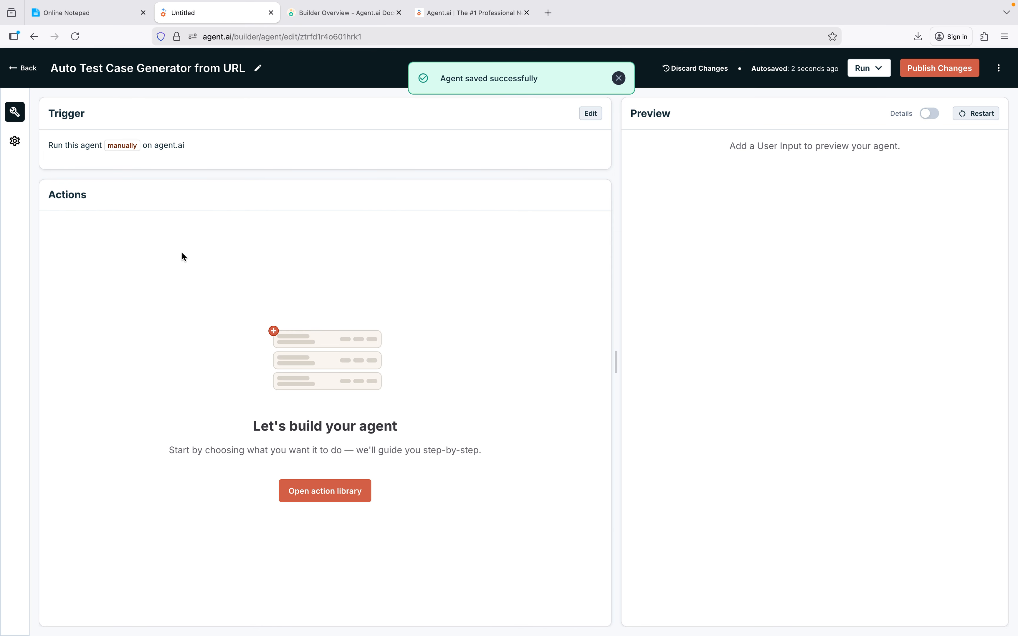
left_click(332, 500)
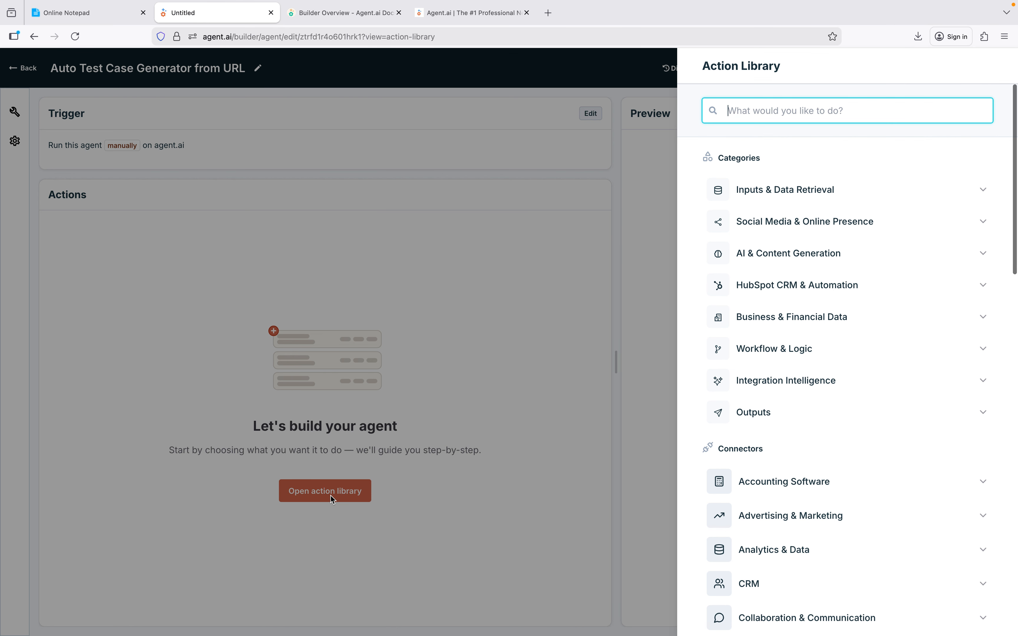
left_click(793, 200)
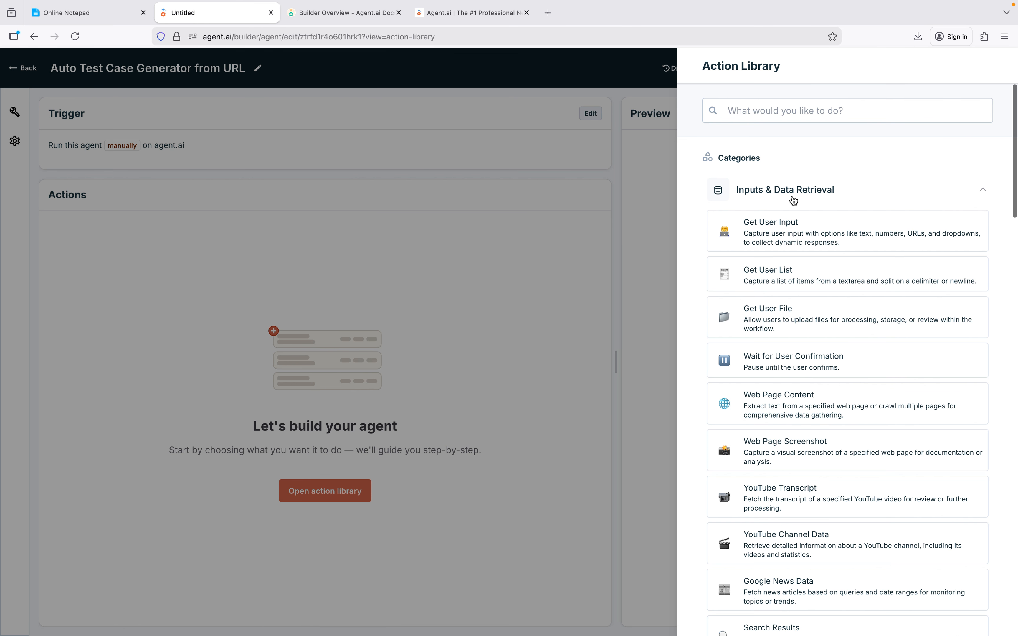
left_click(792, 231)
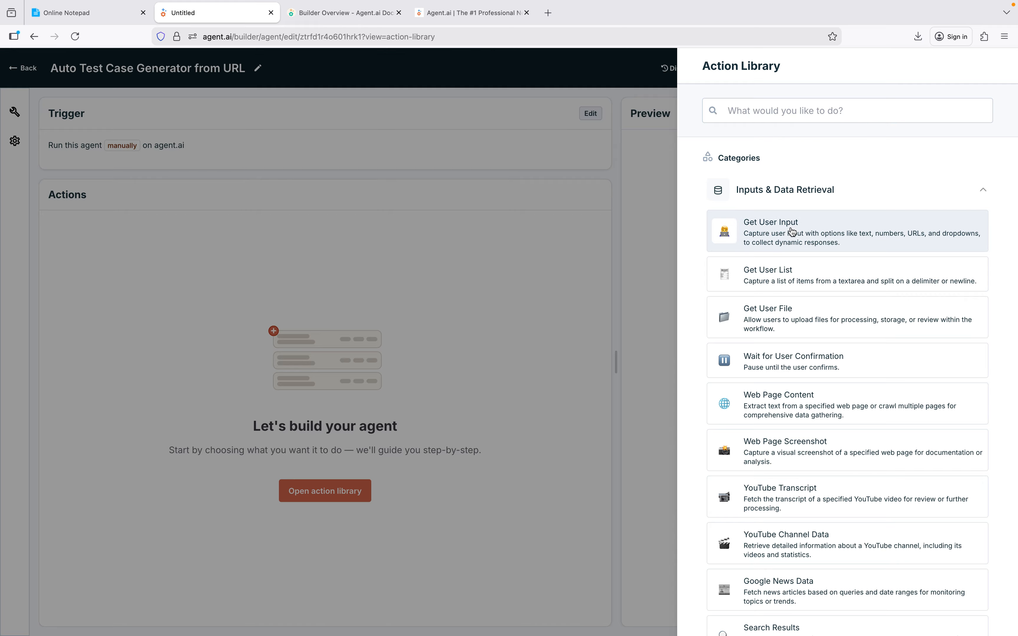
key("Escape")
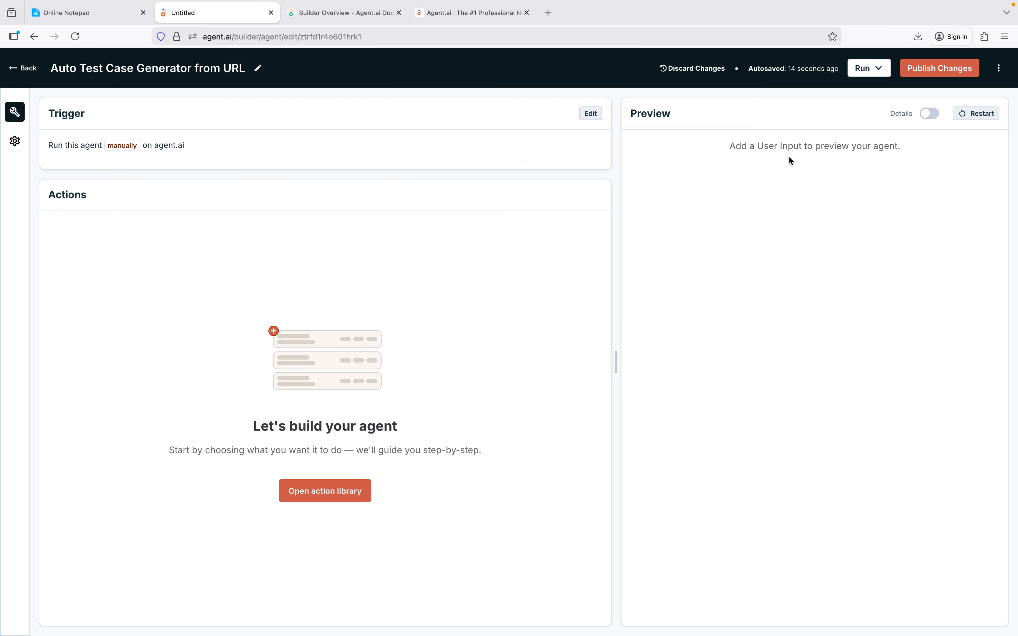
Add a Get User Input action from the Inputs & Data Retrieval category and set its input type to URL.
left_click(336, 491)
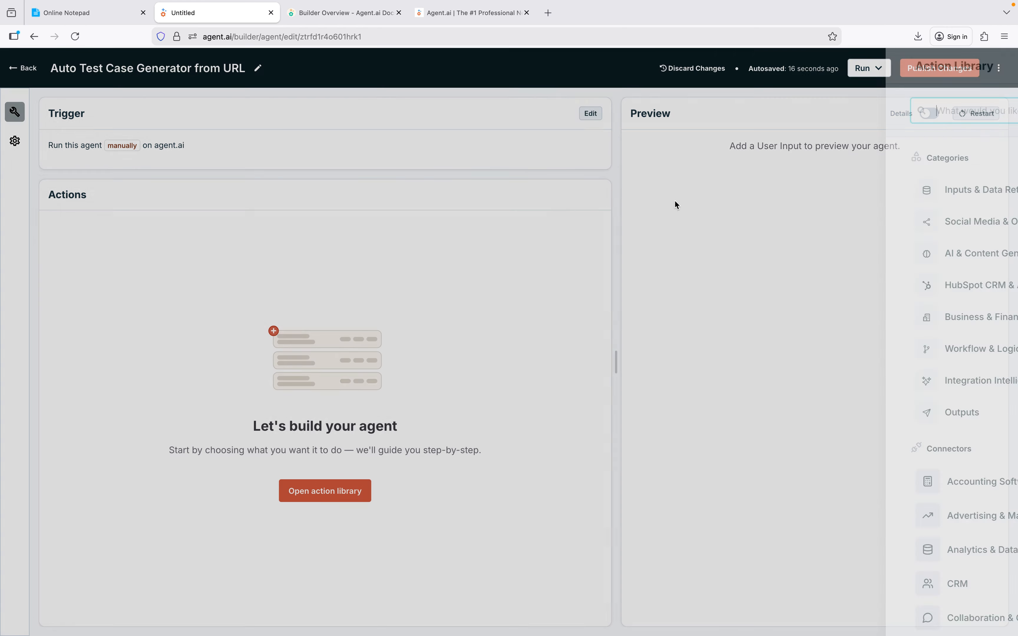
left_click(799, 190)
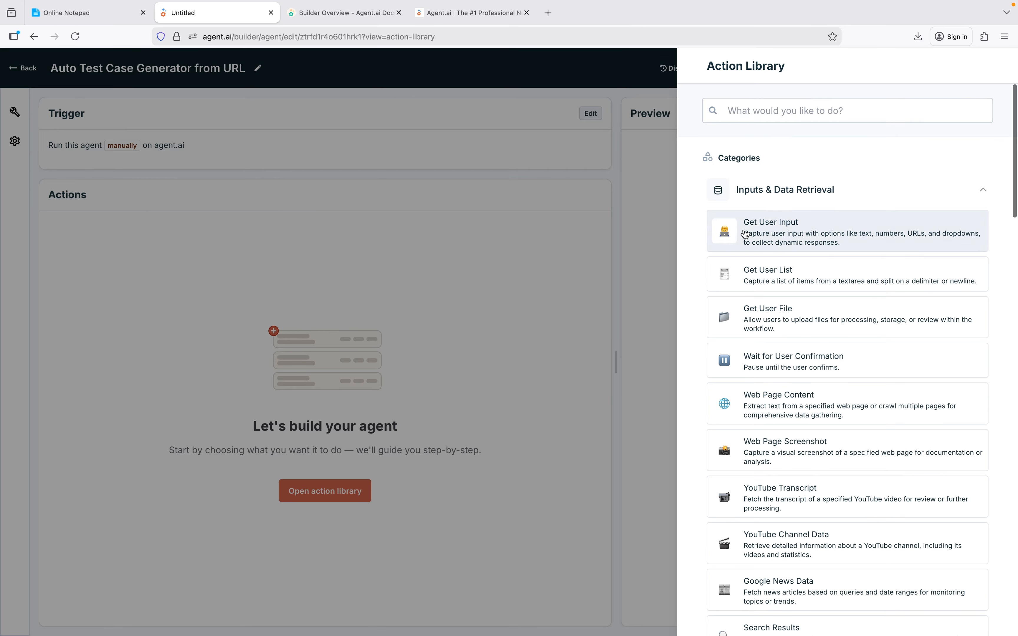
left_click(757, 227)
left_click(813, 145)
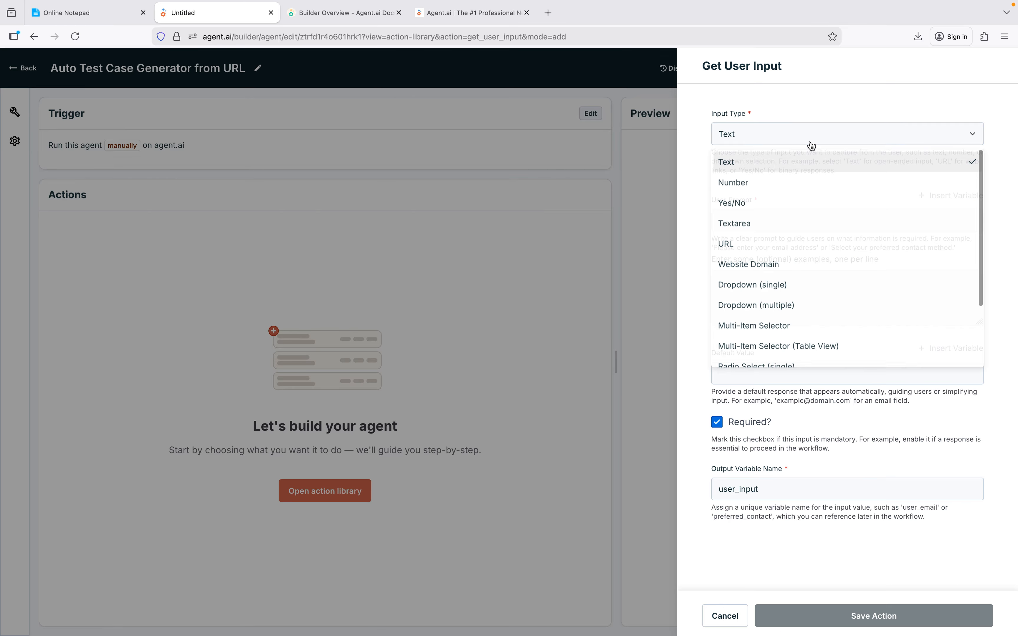
left_click(777, 246)
Set the Get User Input action's user prompt to "Website URL" and save the action.
left_click(755, 223)
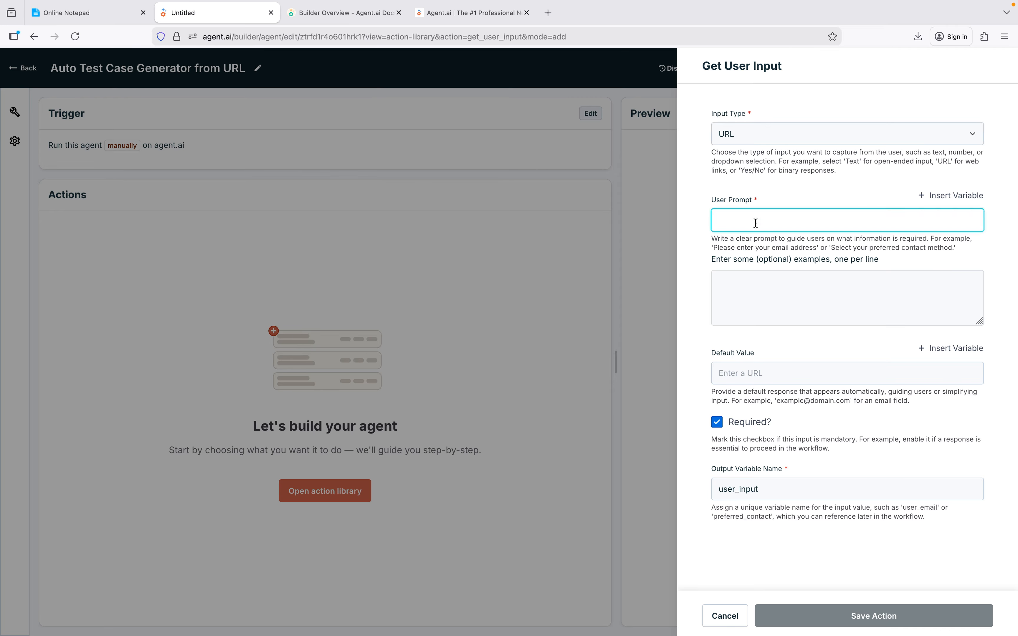
type("Web")
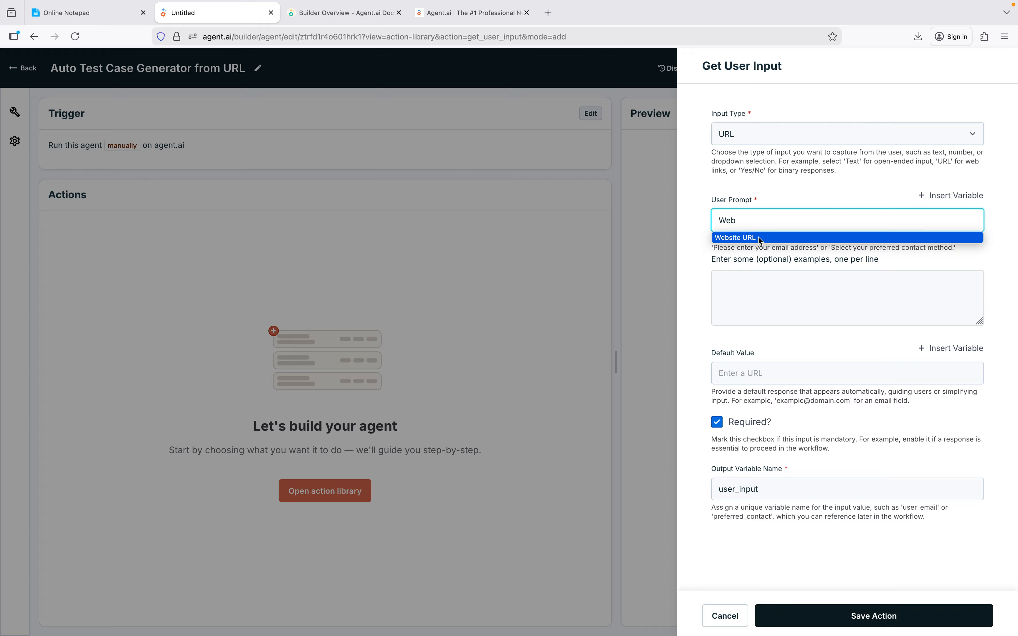
left_click(756, 237)
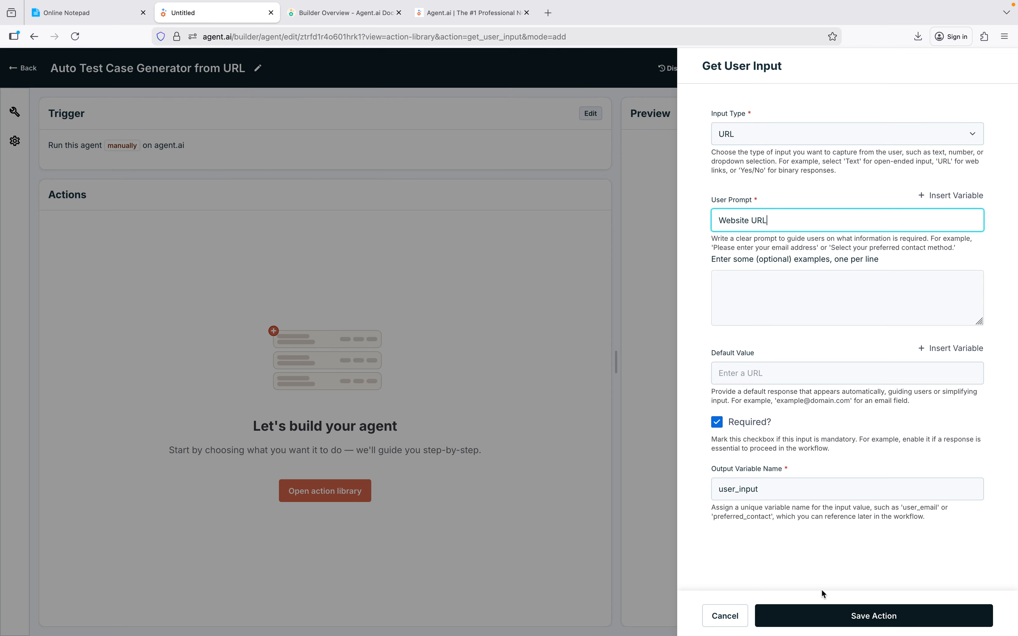
left_click(825, 612)
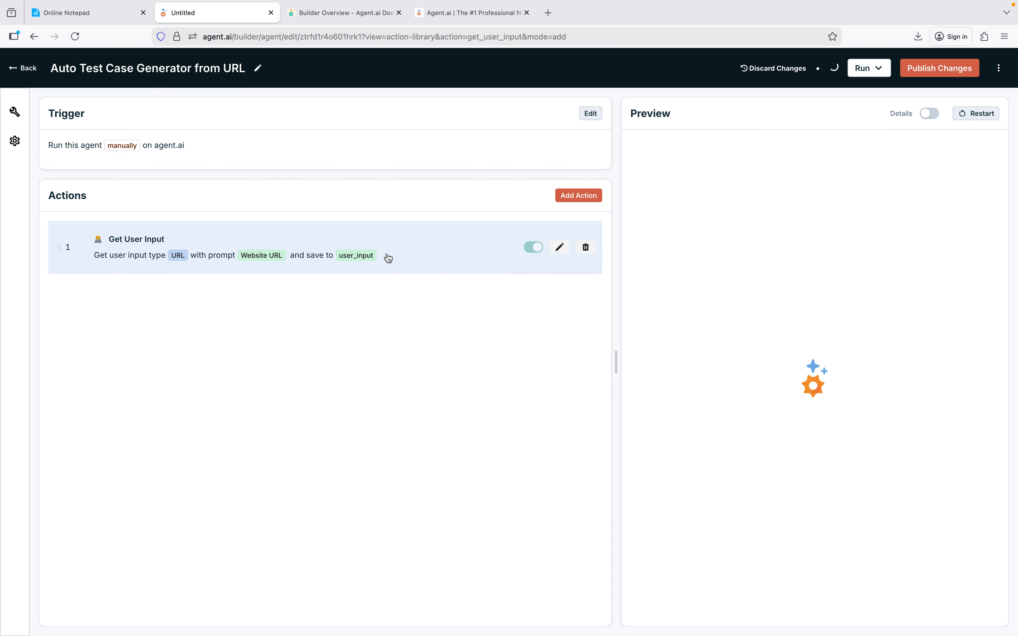
Add a Web Page Content action from the Inputs & Data Retrieval category to the workflow.
left_click(573, 197)
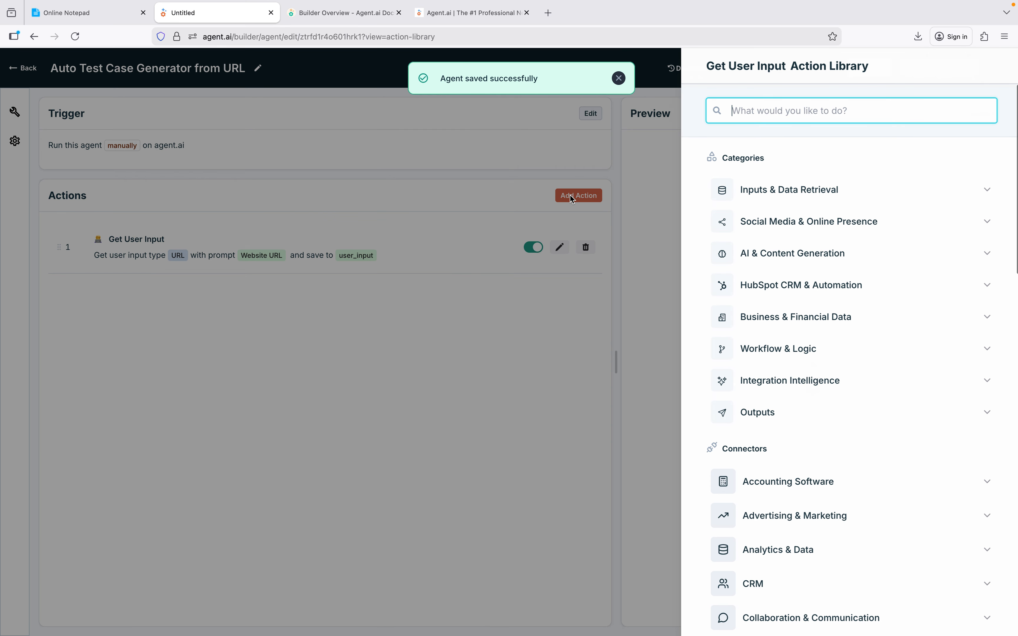
left_click(769, 199)
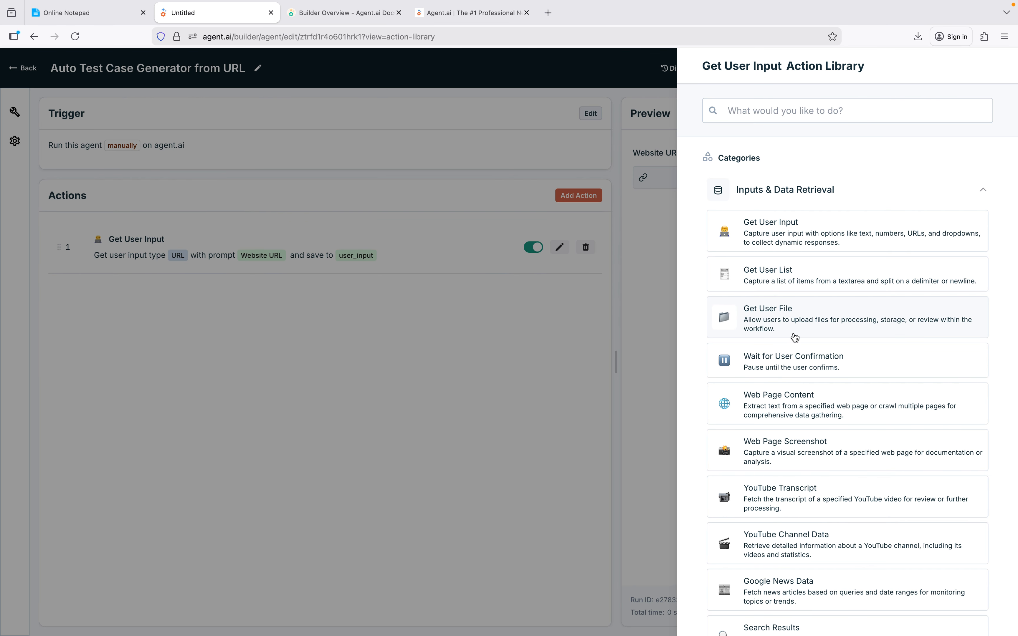
scroll(827, 524, "down", 3)
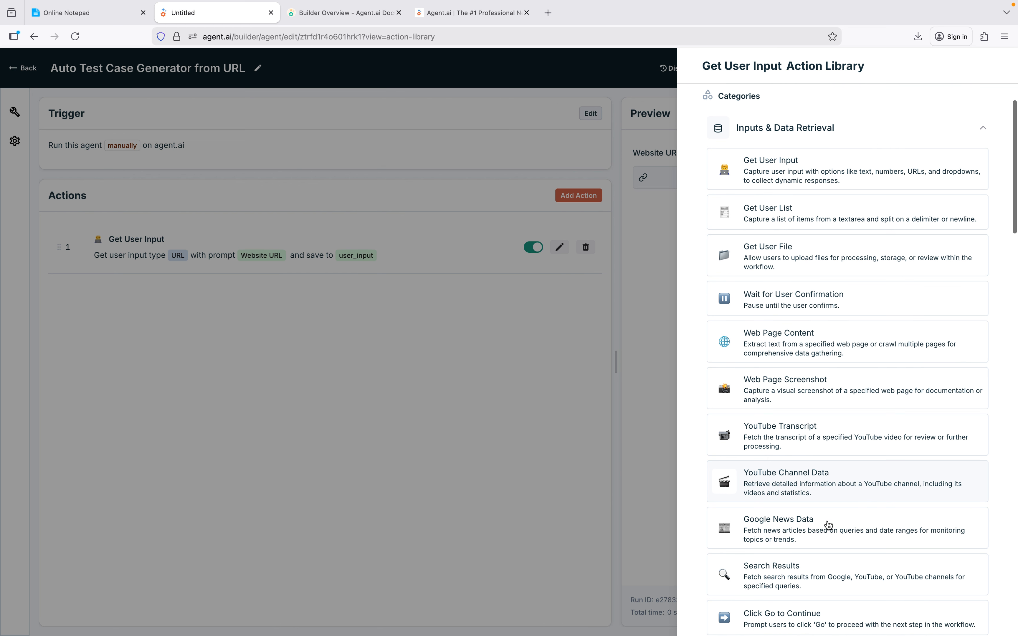
scroll(828, 525, "down", 1)
scroll(828, 526, "down", 12)
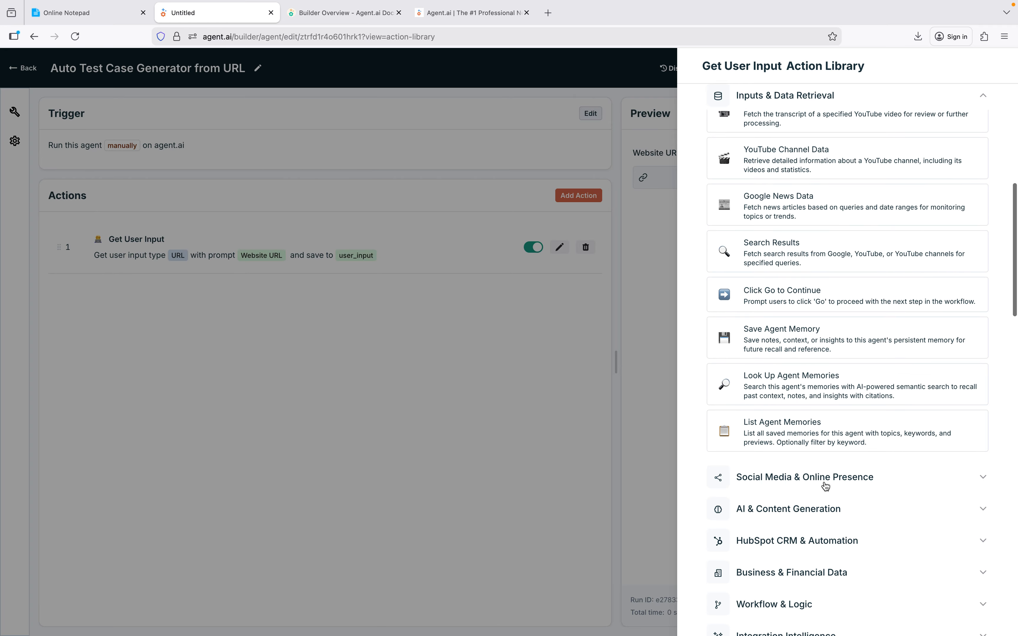
scroll(811, 256, "up", 12)
scroll(811, 256, "down", 14)
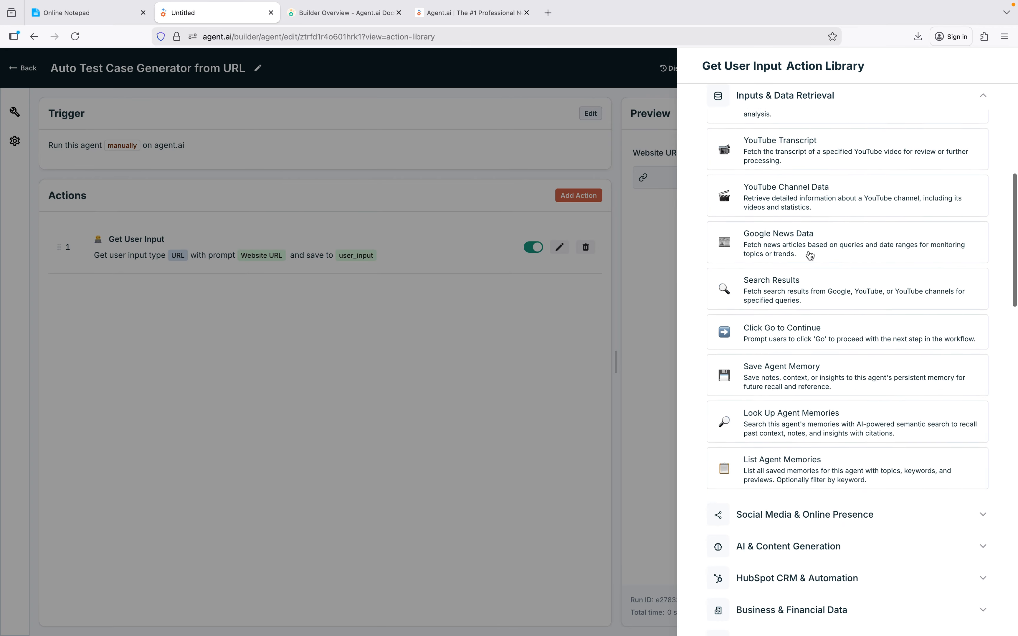
left_click(807, 459)
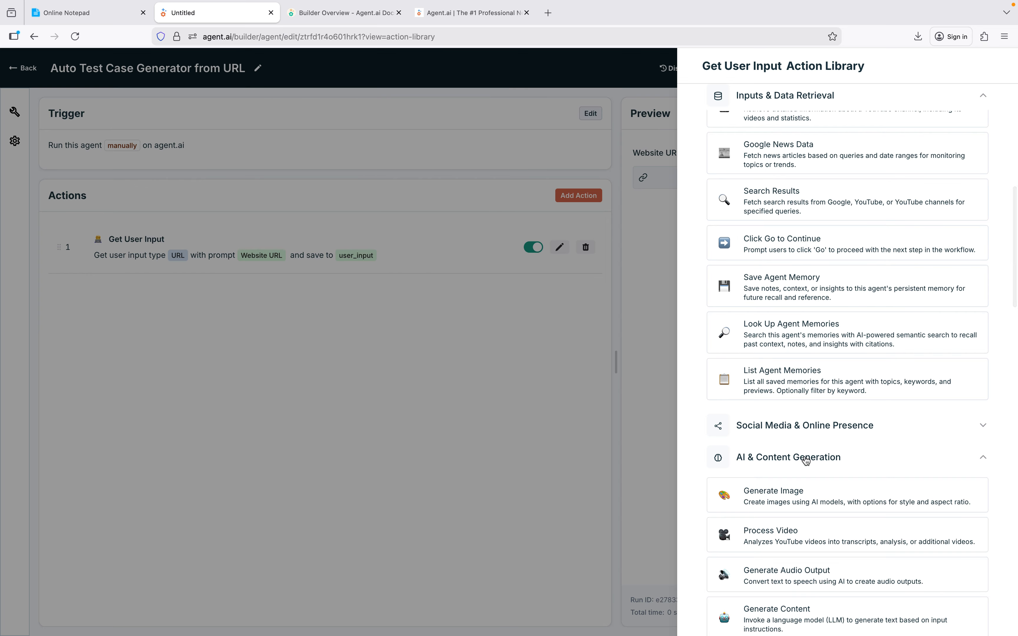
scroll(807, 460, "down", 6)
scroll(803, 458, "down", 2)
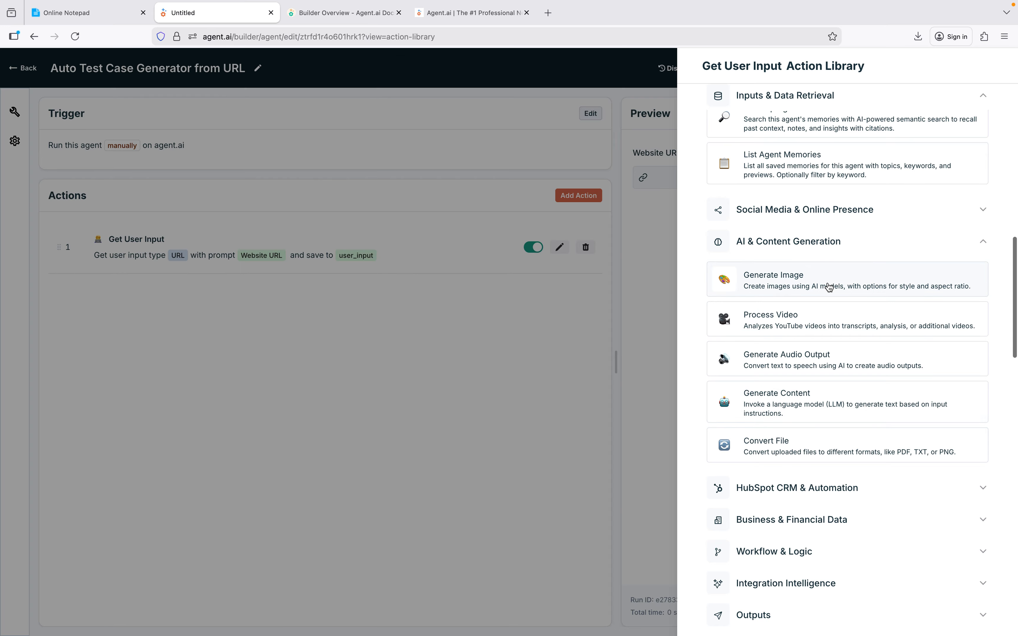
scroll(830, 287, "up", 3)
scroll(829, 287, "up", 9)
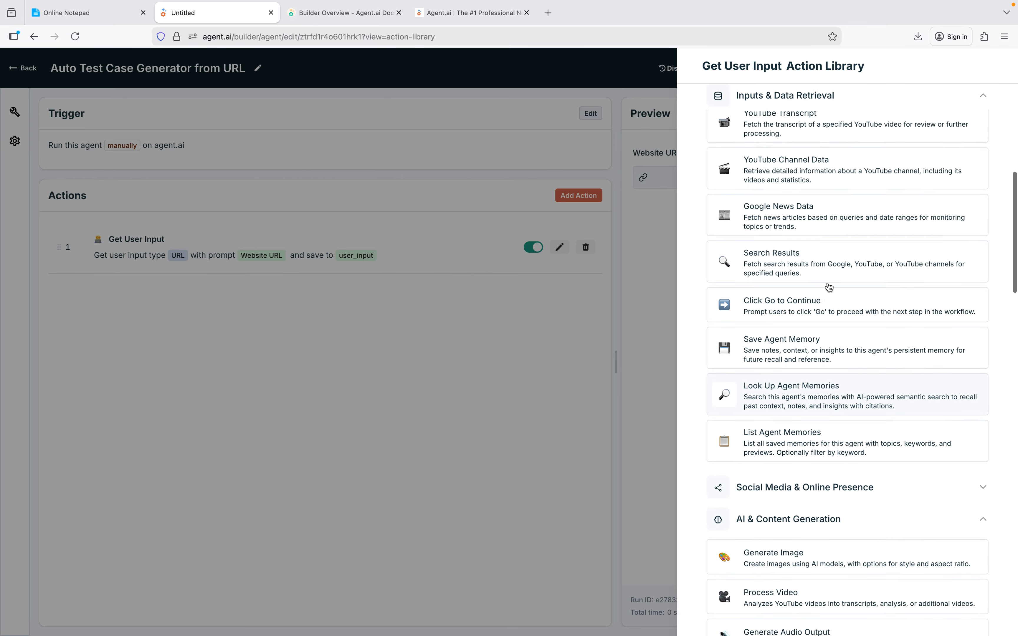
scroll(830, 287, "up", 5)
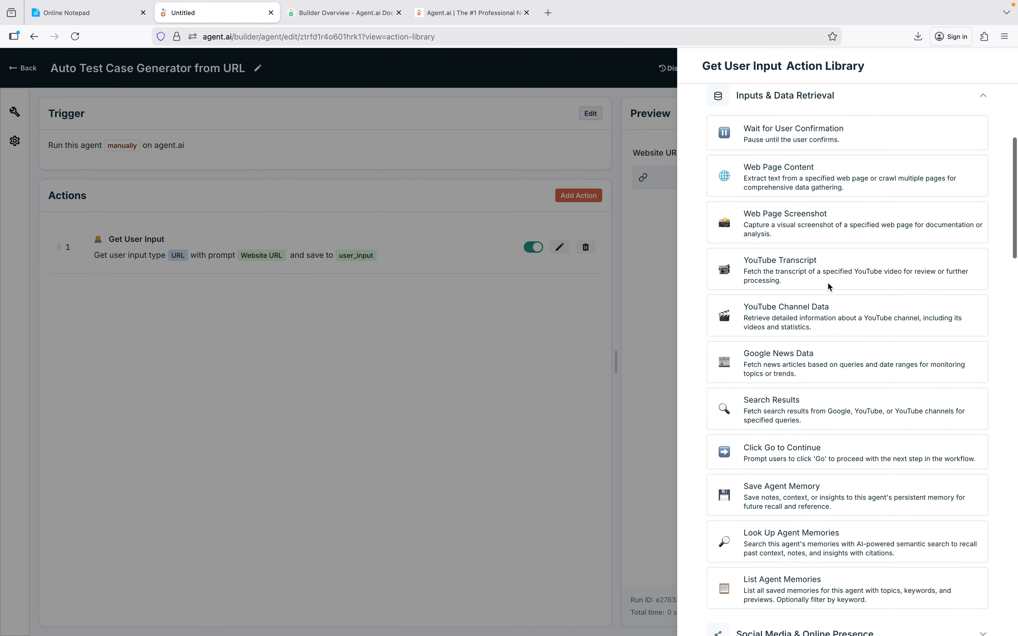
scroll(777, 187, "up", 1)
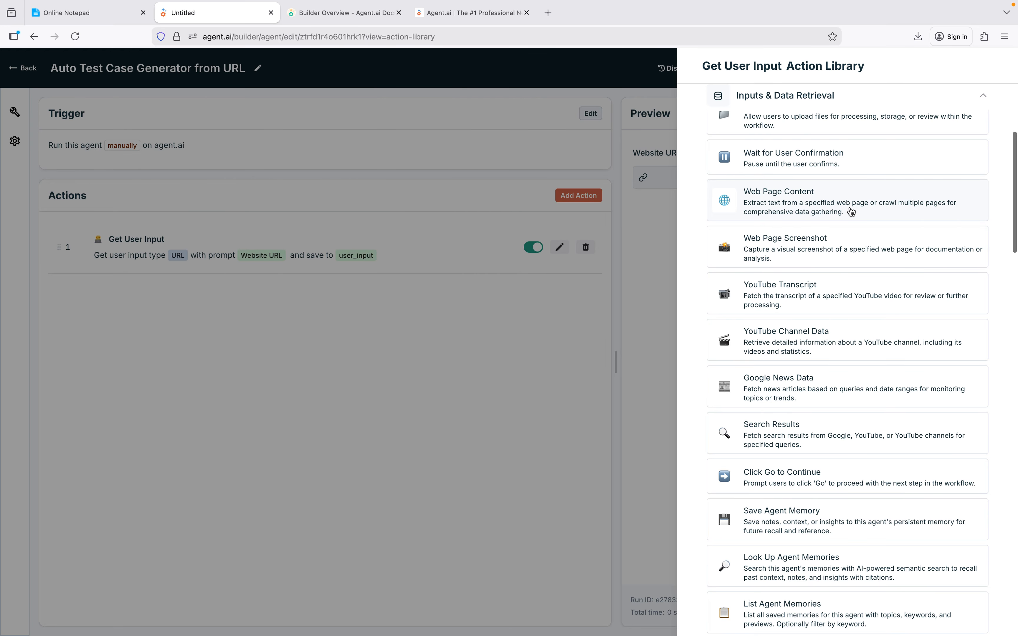
left_click(874, 213)
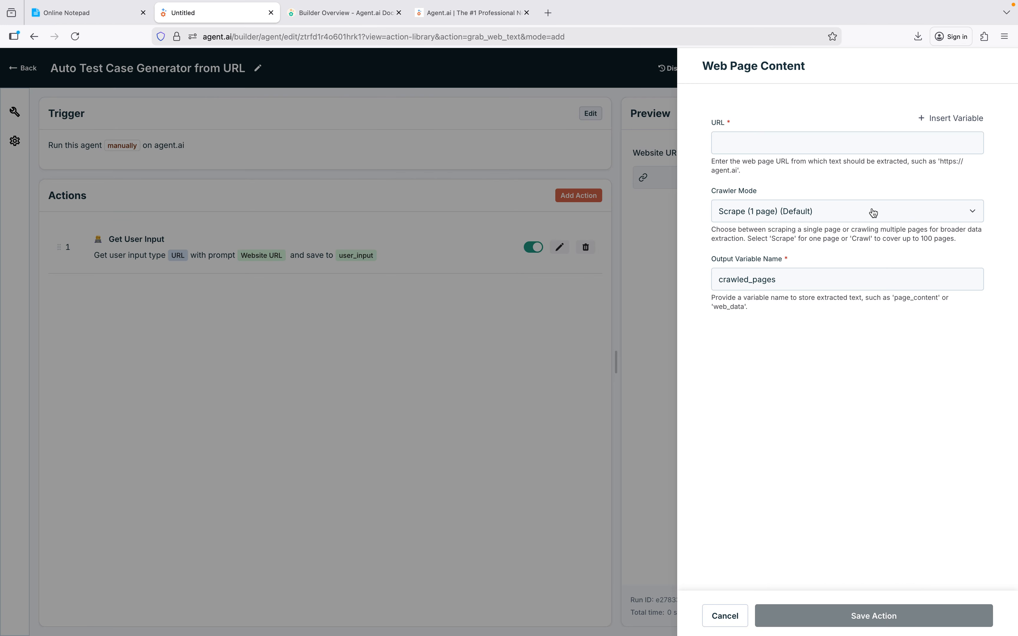
Insert the user_input variable as the Web Page Content URL, set the crawler mode to Scrape (1 page), and save the action.
left_click(771, 145)
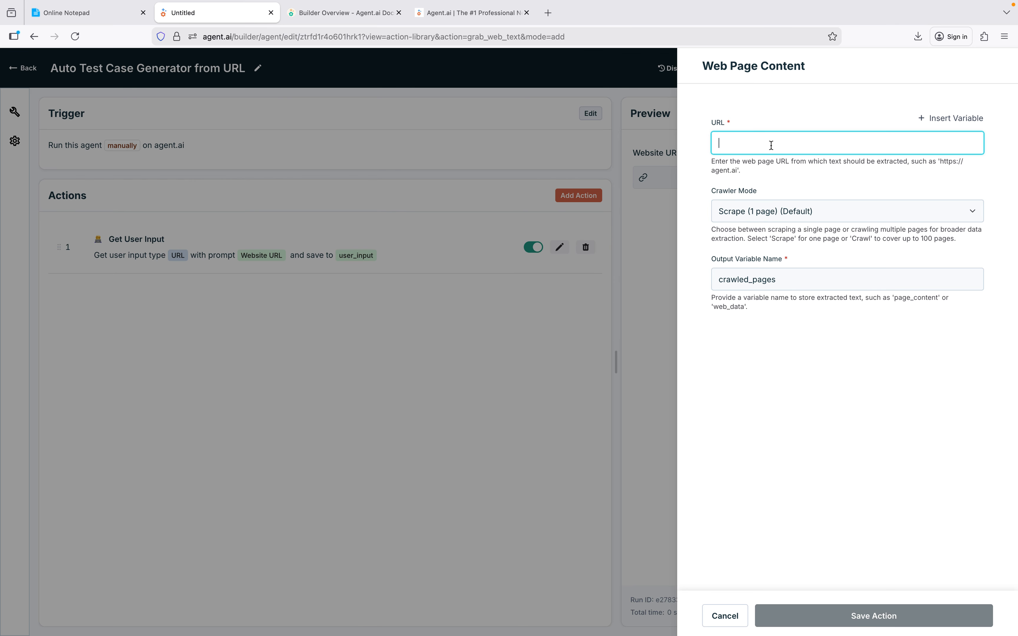
left_click(941, 120)
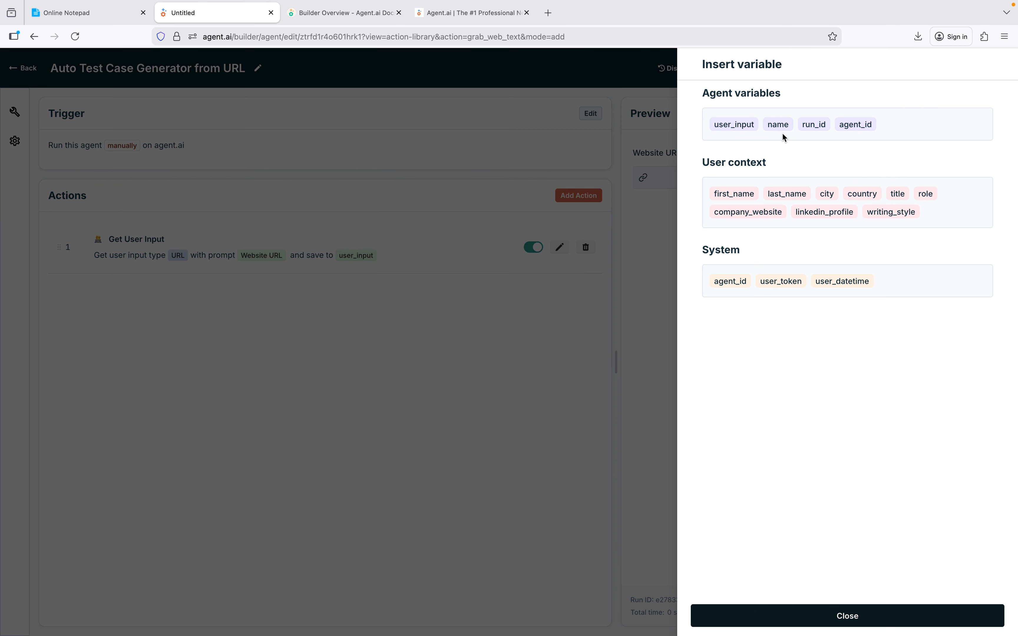
left_click(745, 125)
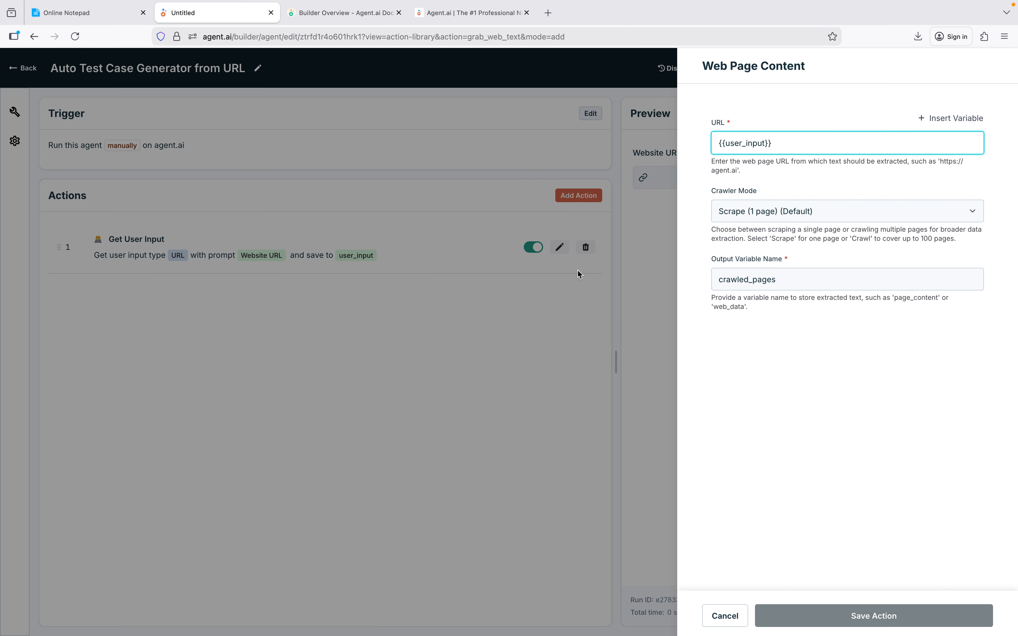
left_click(777, 217)
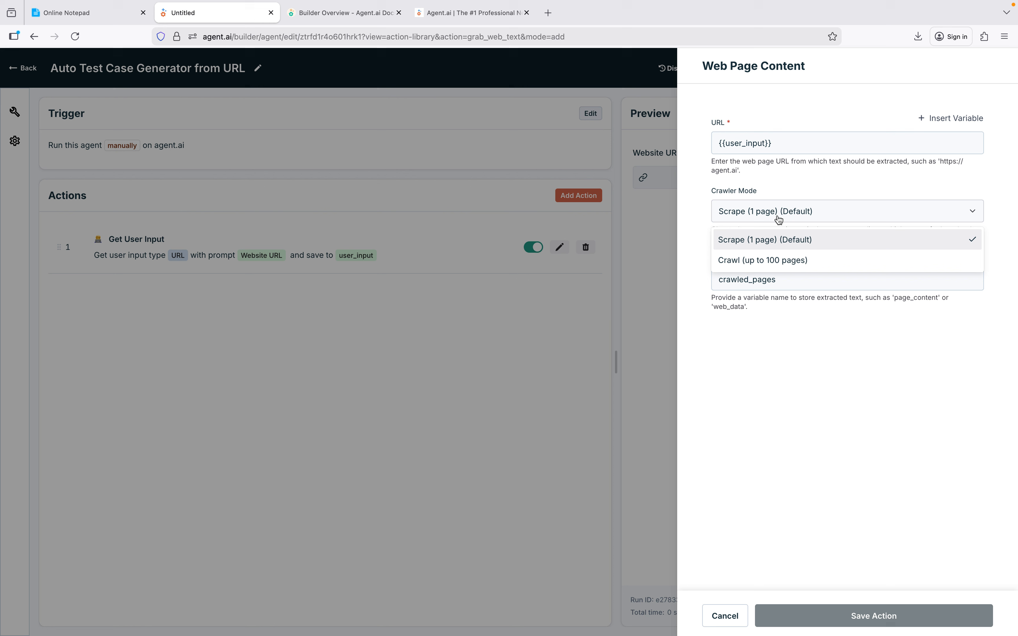
left_click(776, 259)
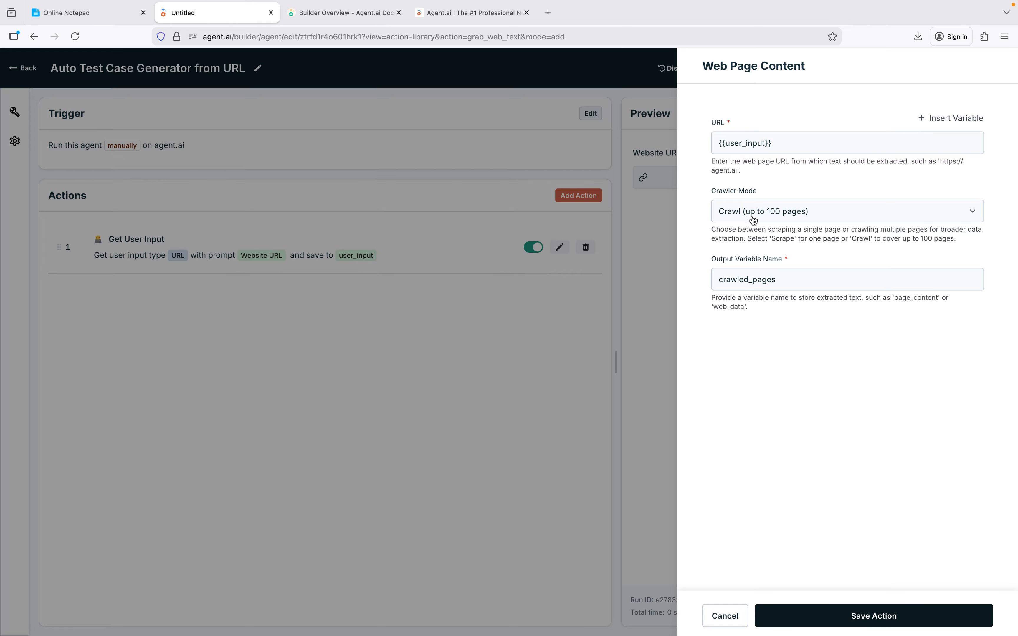
left_click(789, 218)
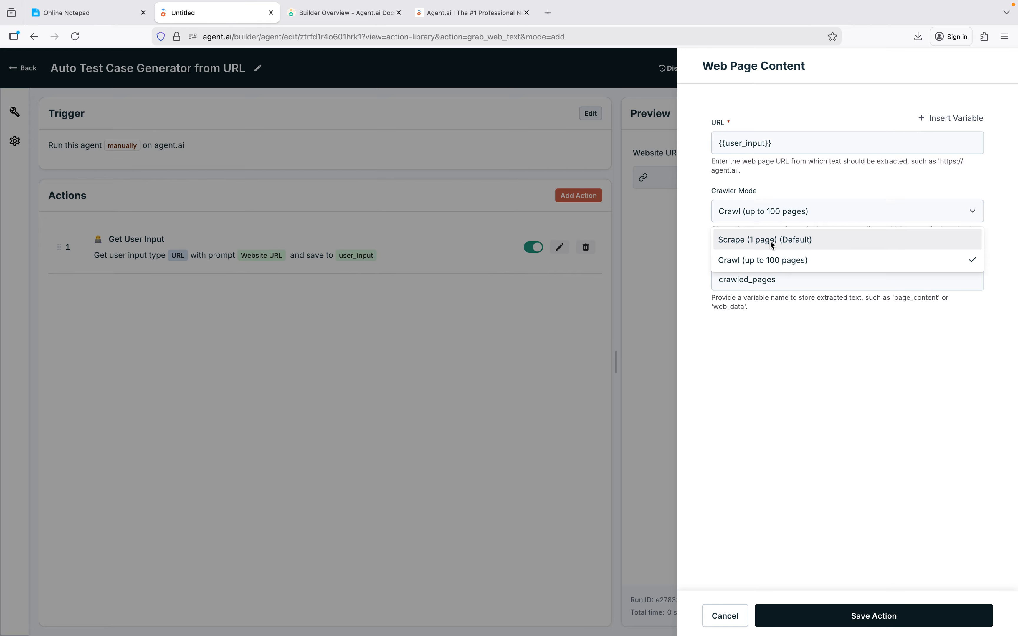
left_click(773, 243)
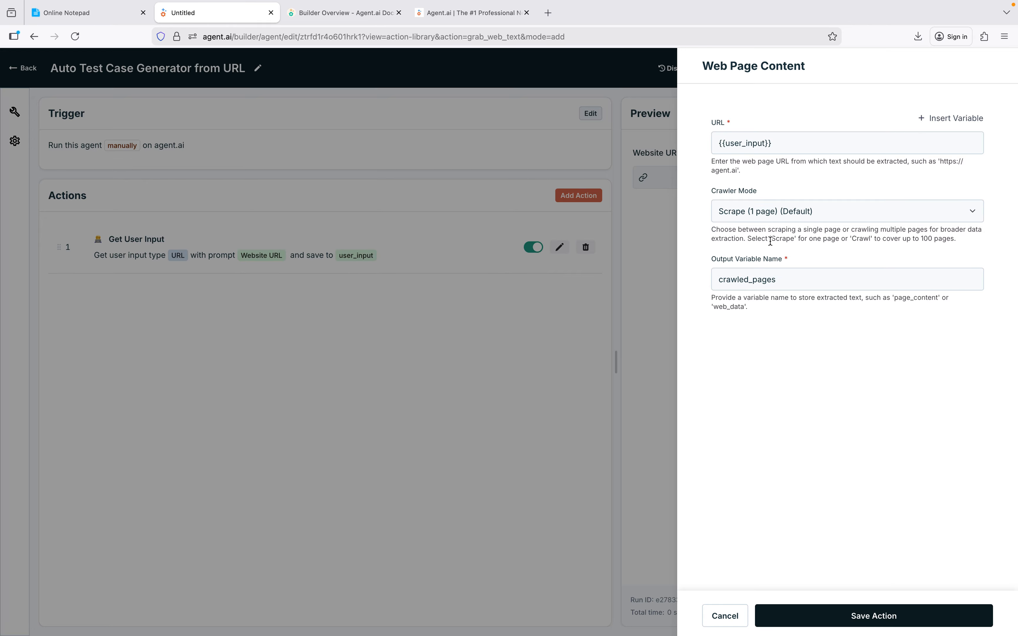
left_click(832, 620)
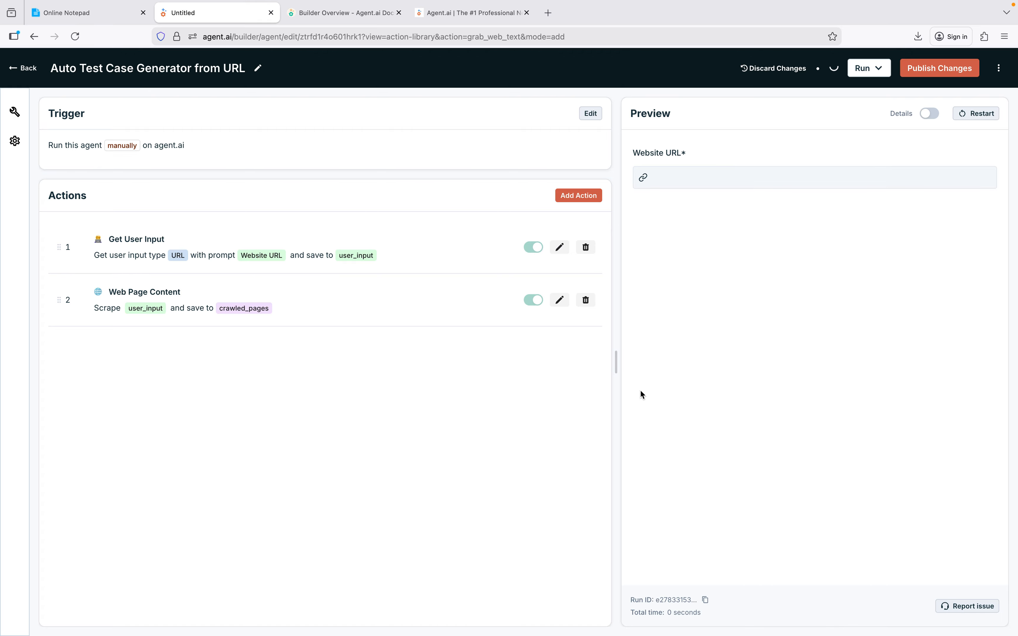
Add a Generate Content action from the AI & Content Generation category as the workflow's third action.
left_click(581, 198)
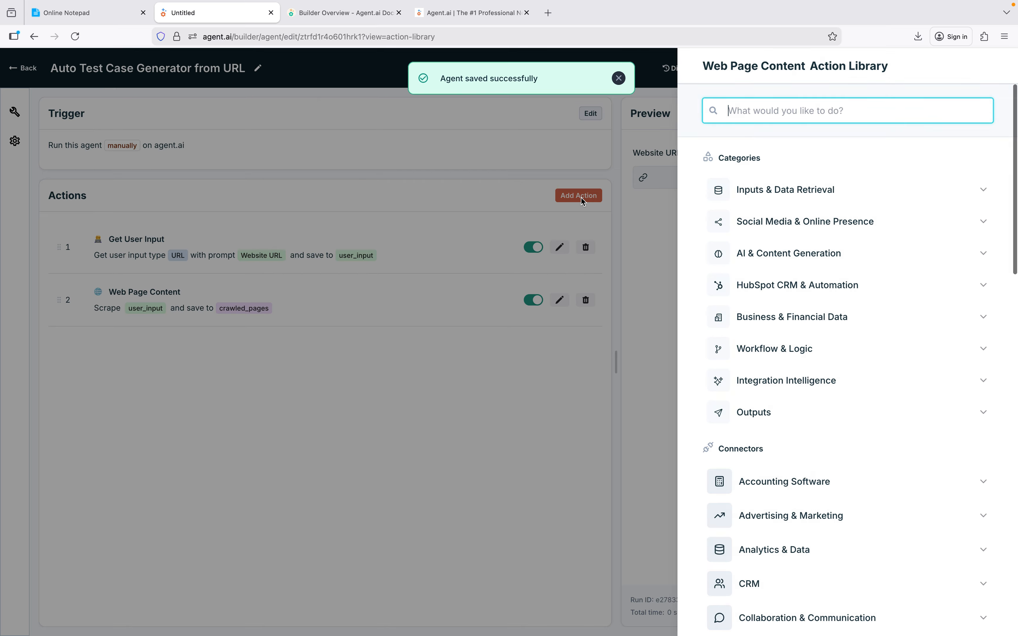
left_click(771, 252)
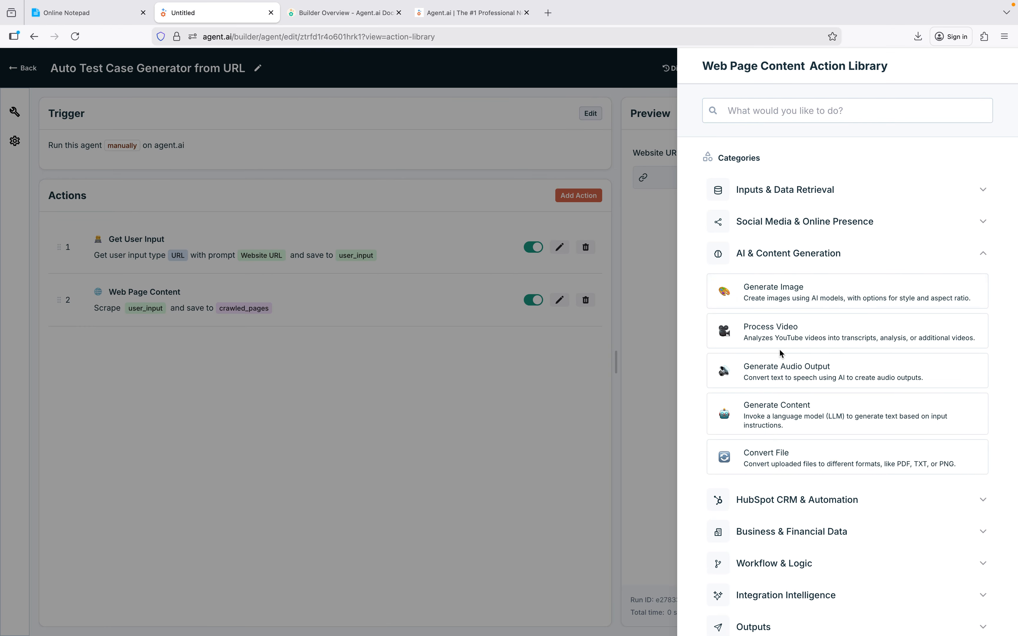
left_click(800, 423)
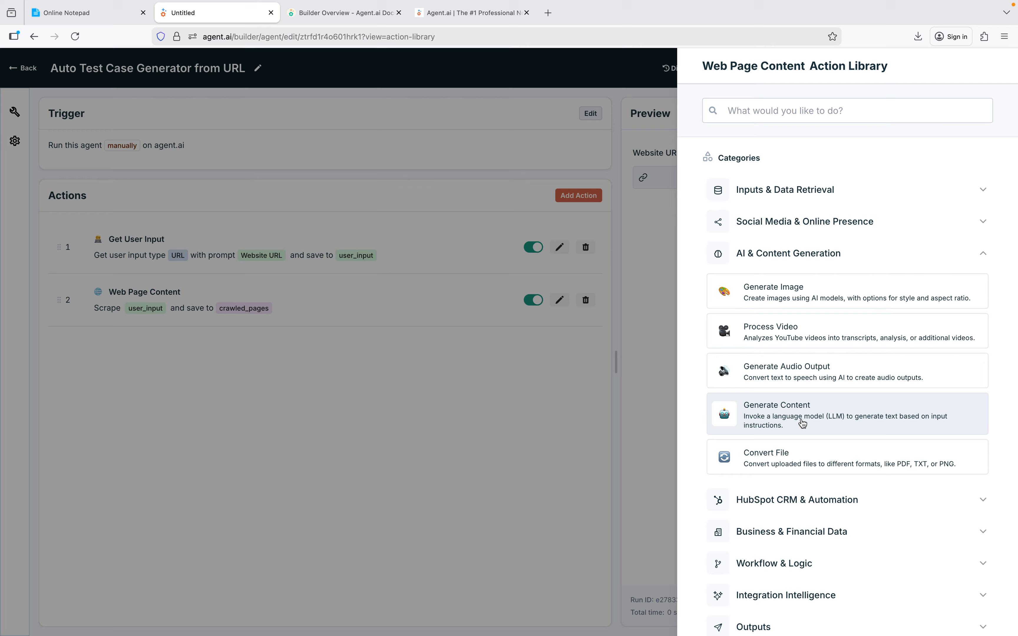
Switch to the agent.ai documentation and examine the LLM Models page for selection criteria and the vendors' model comparison tables.
left_click(343, 12)
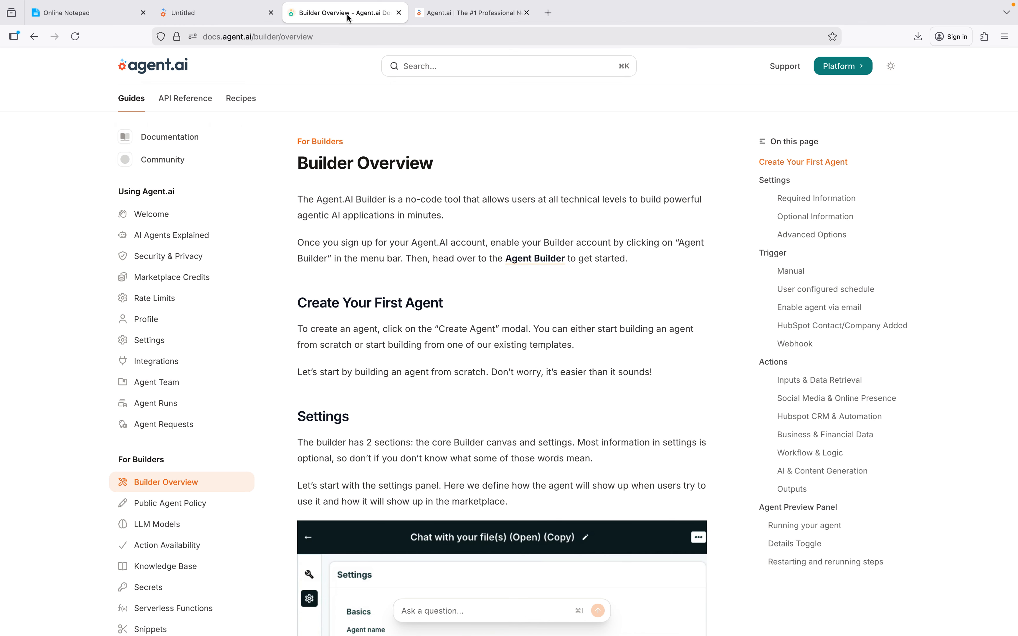
scroll(191, 494, "down", 2)
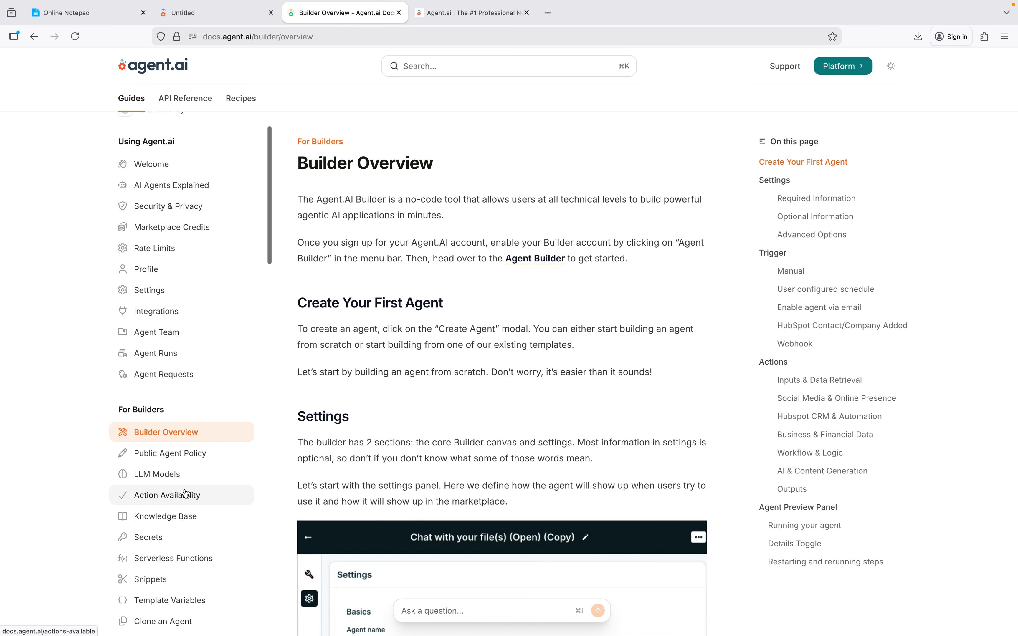
left_click(174, 475)
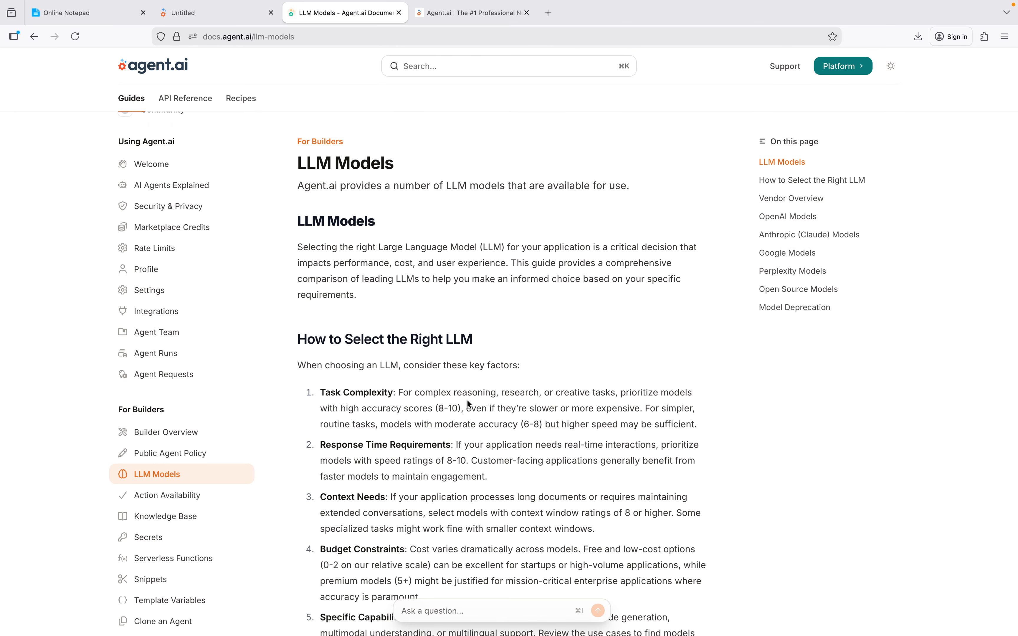
scroll(468, 404, "down", 5)
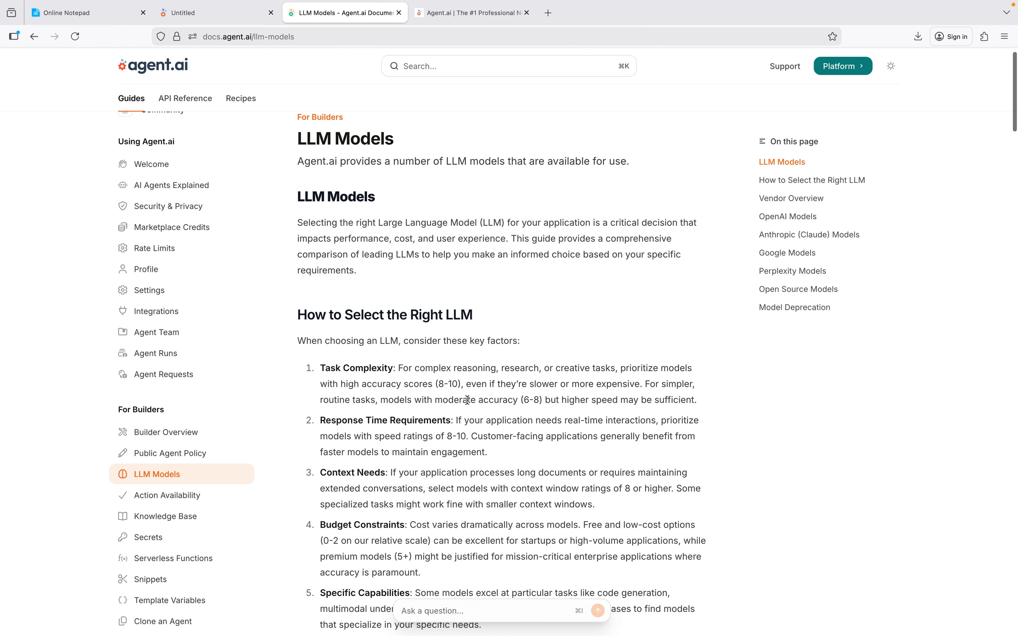
scroll(469, 404, "down", 12)
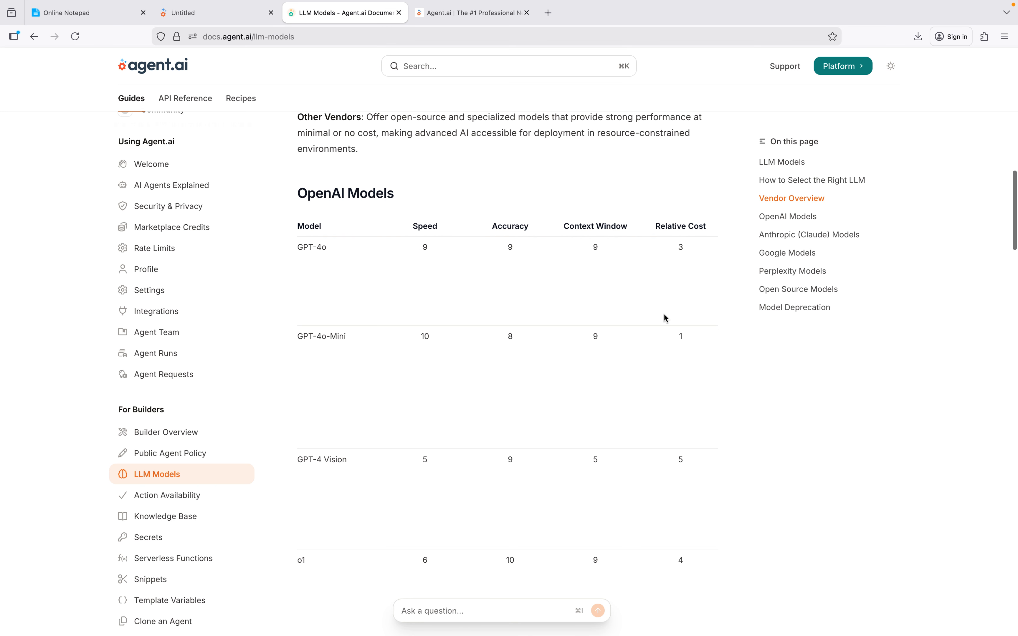
scroll(665, 316, "down", 17)
scroll(664, 314, "up", 20)
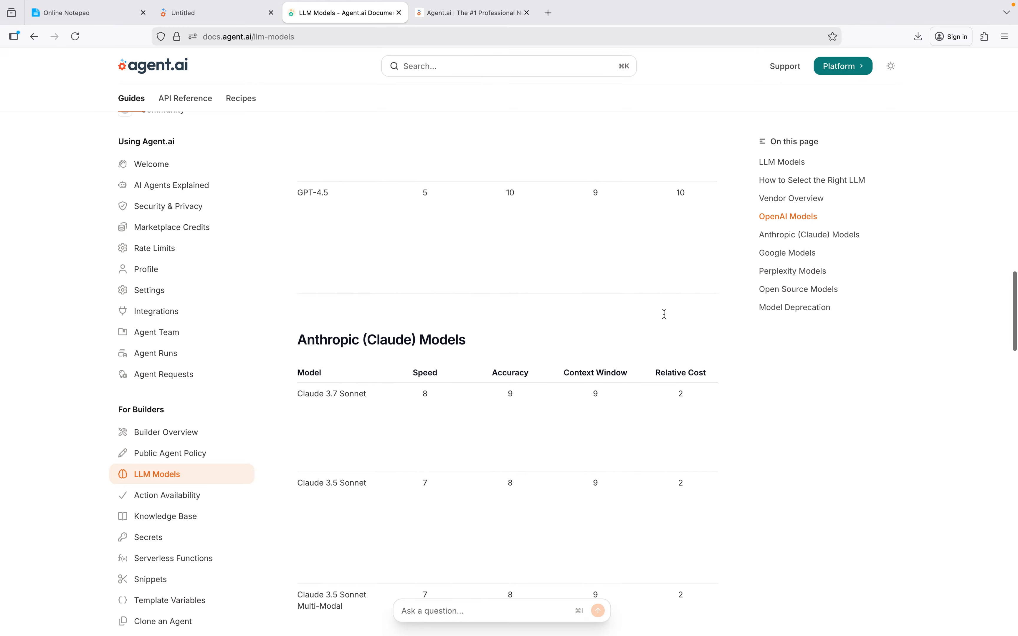
scroll(664, 314, "up", 1)
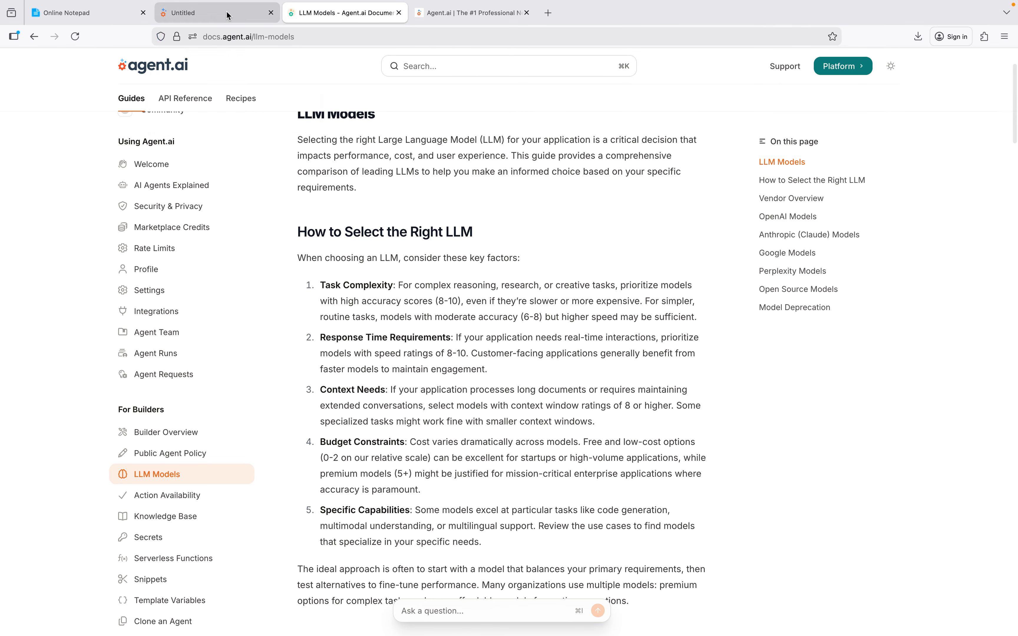
Copy the full QA Test Case Generator prompt from Online Notepad into the Generate Content action's Instructions in agent.ai.
left_click(249, 14)
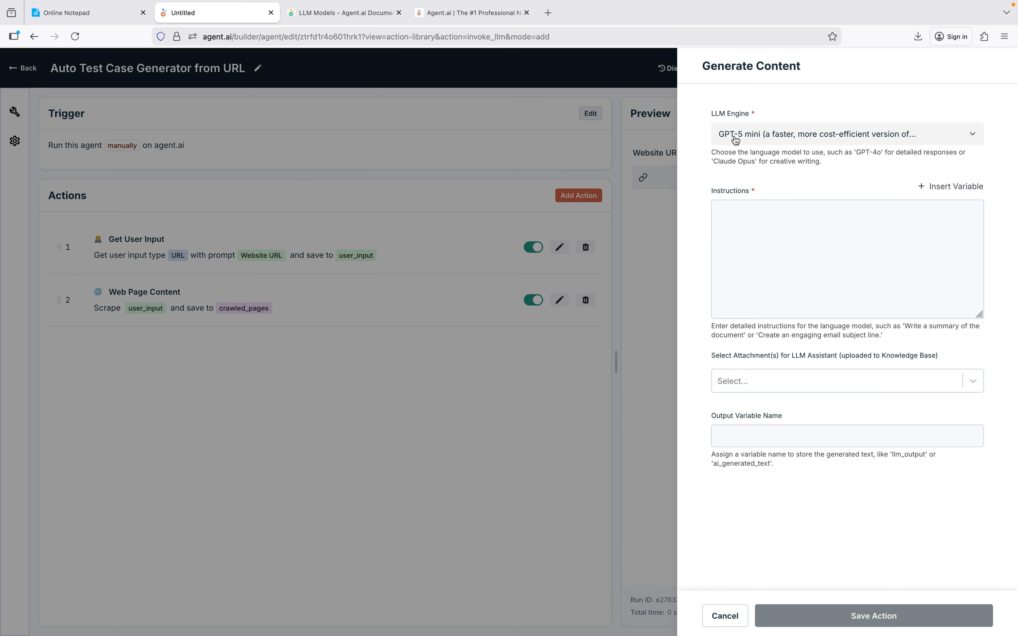
left_click(781, 226)
left_click(99, 16)
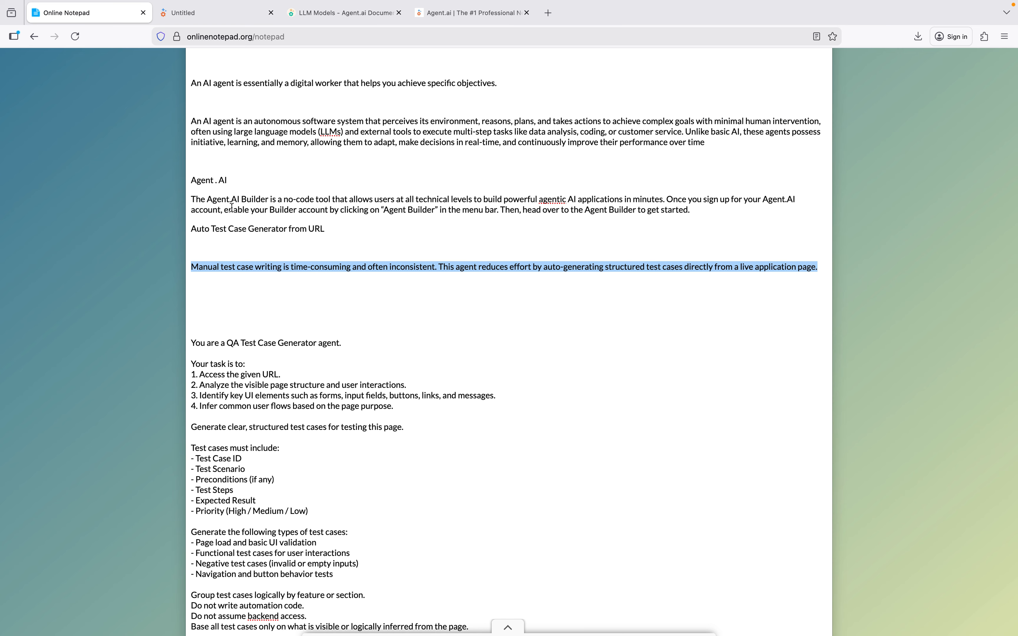
left_click(312, 373)
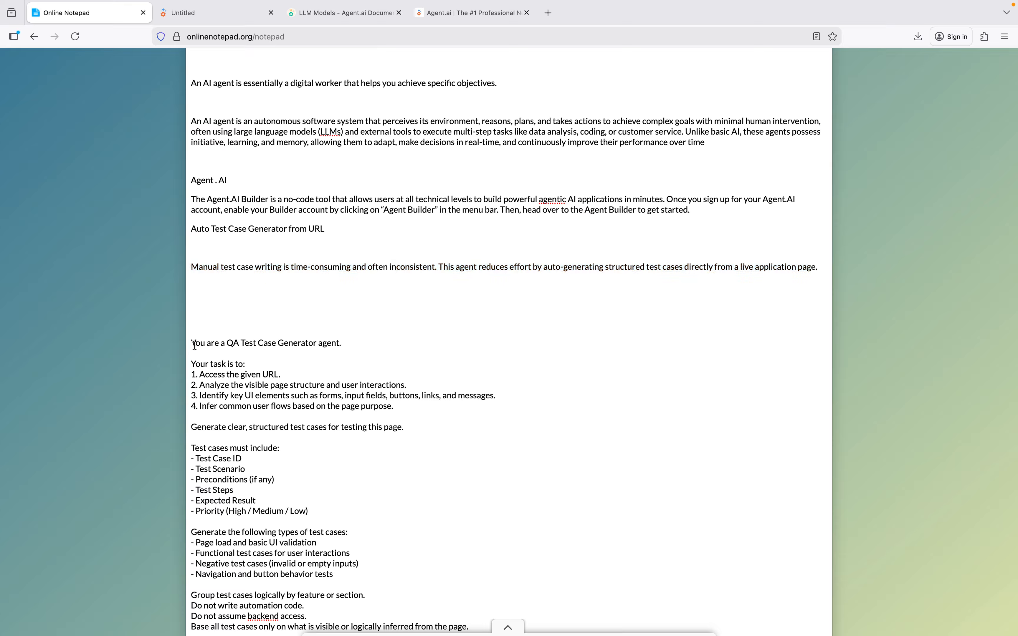
left_click_drag(193, 344, 481, 629)
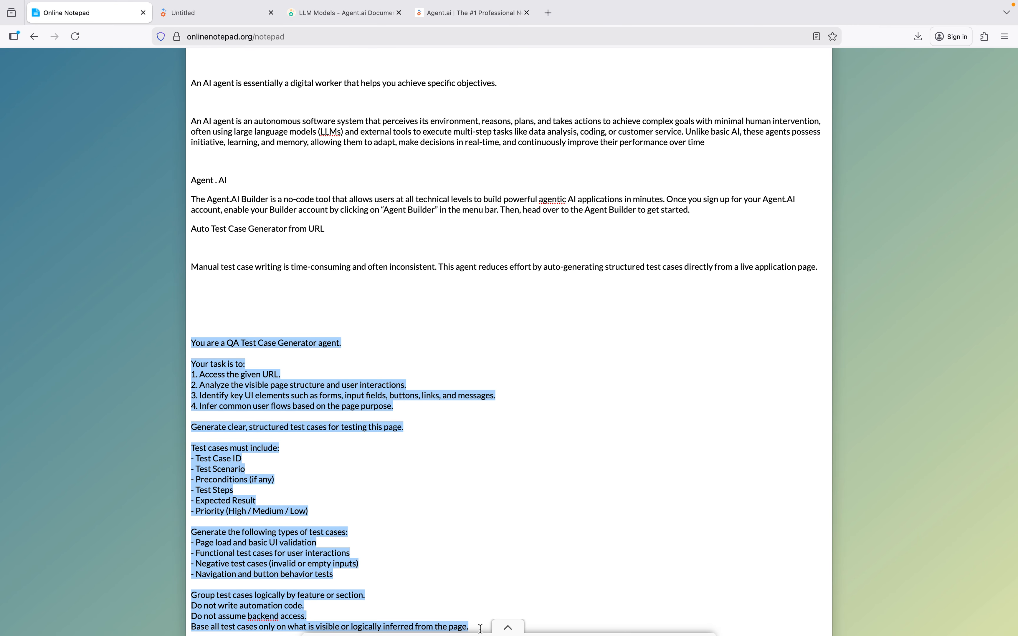
scroll(501, 521, "down", 5)
left_click(431, 541)
left_click_drag(431, 541, 185, 238)
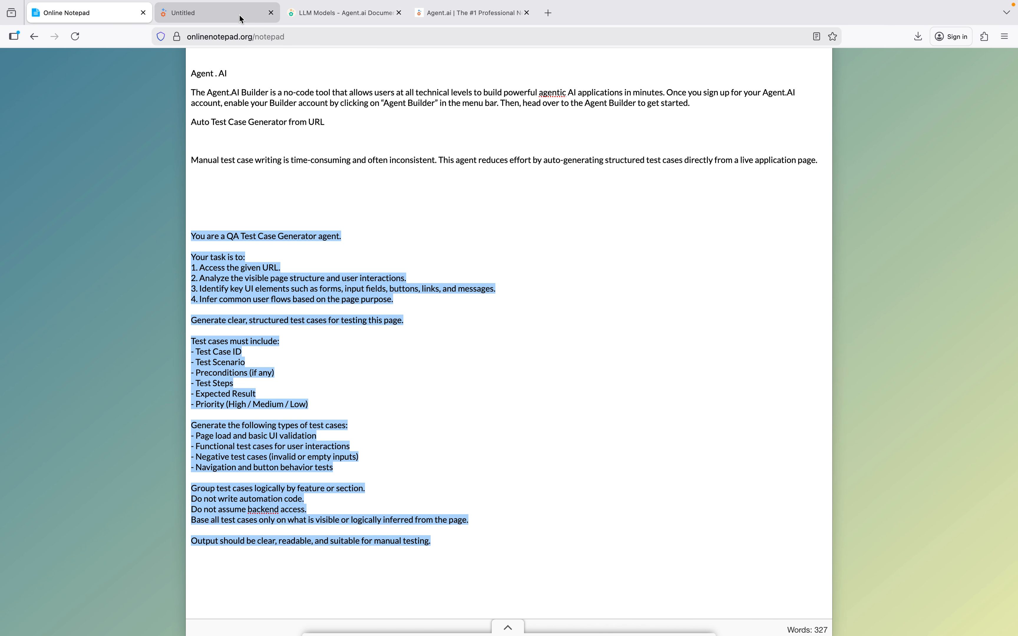
left_click(191, 13)
key("super+v")
Add the line "Page Content : {{crawled_pages}}" below the opening sentence of the instructions, using the crawled_pages agent variable.
scroll(746, 219, "up", 10)
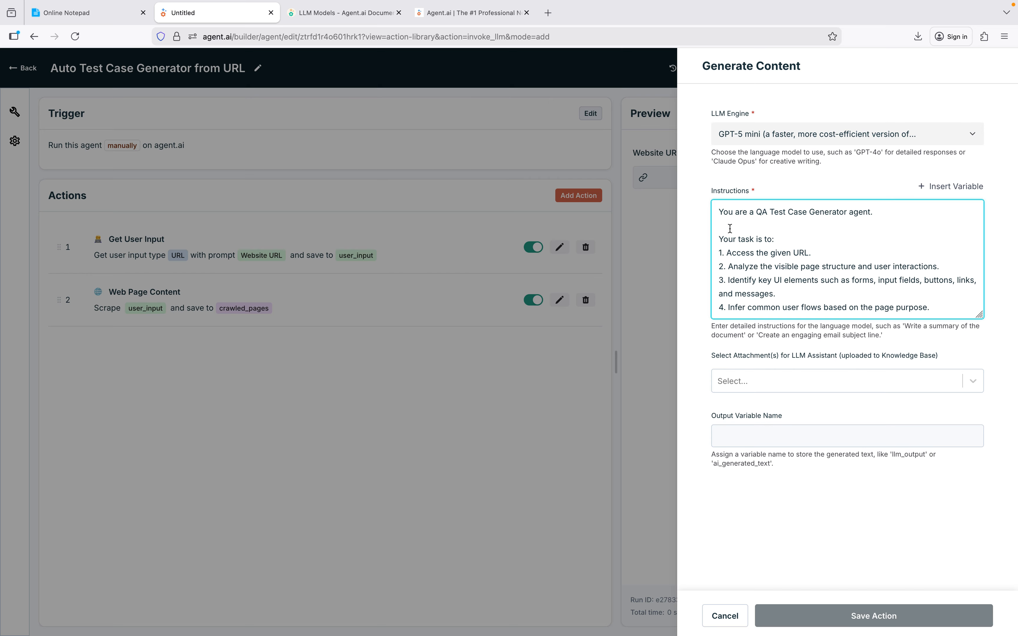
type("ge Content :")
left_click(928, 187)
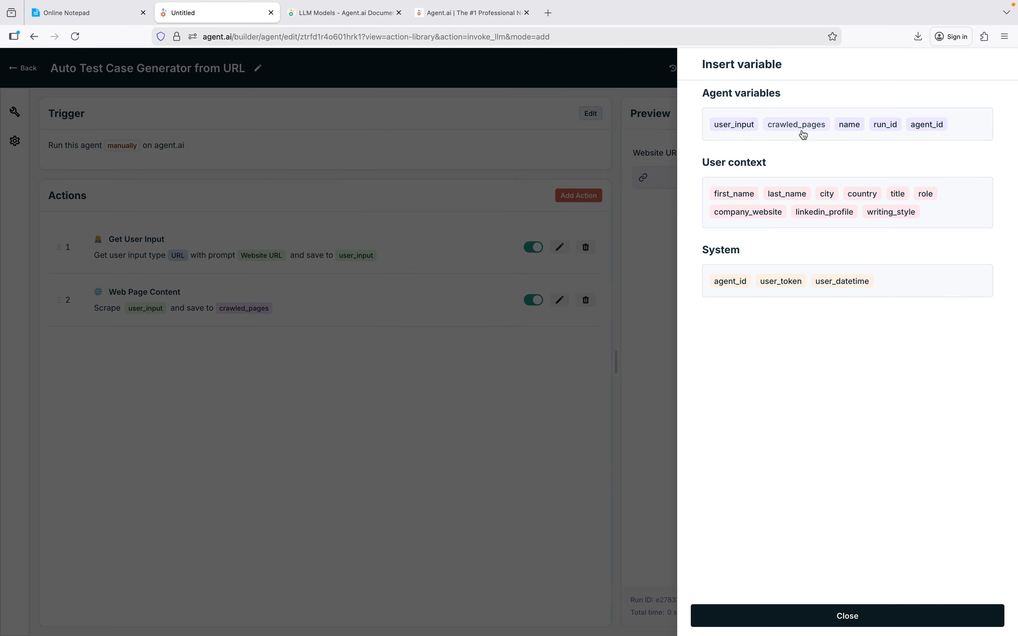
left_click(796, 124)
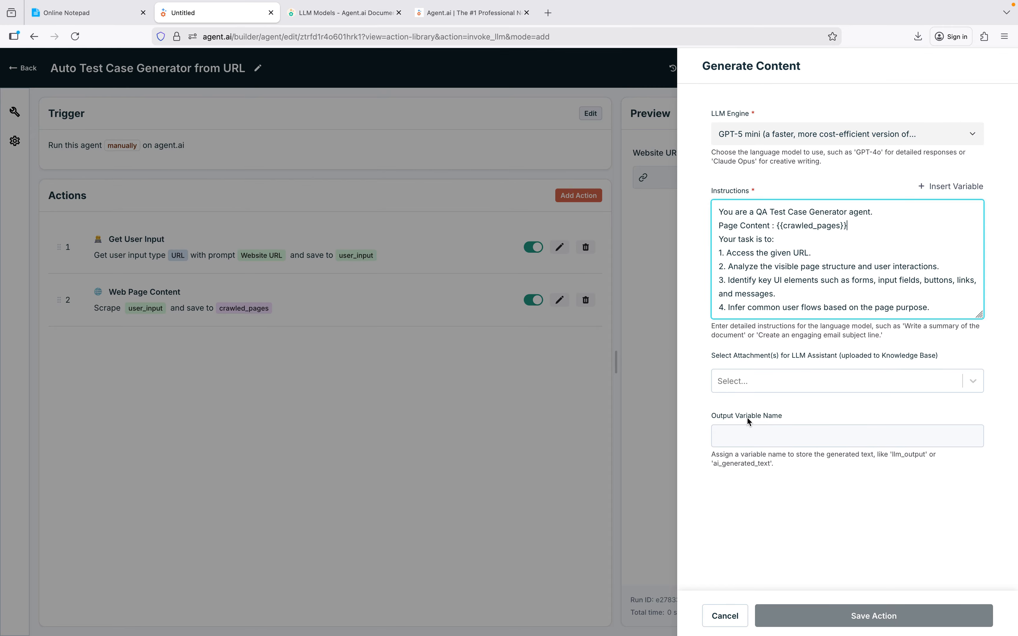
Set the output variable name to ai_generated_test_cases and save the Generate Content action.
left_click(779, 440)
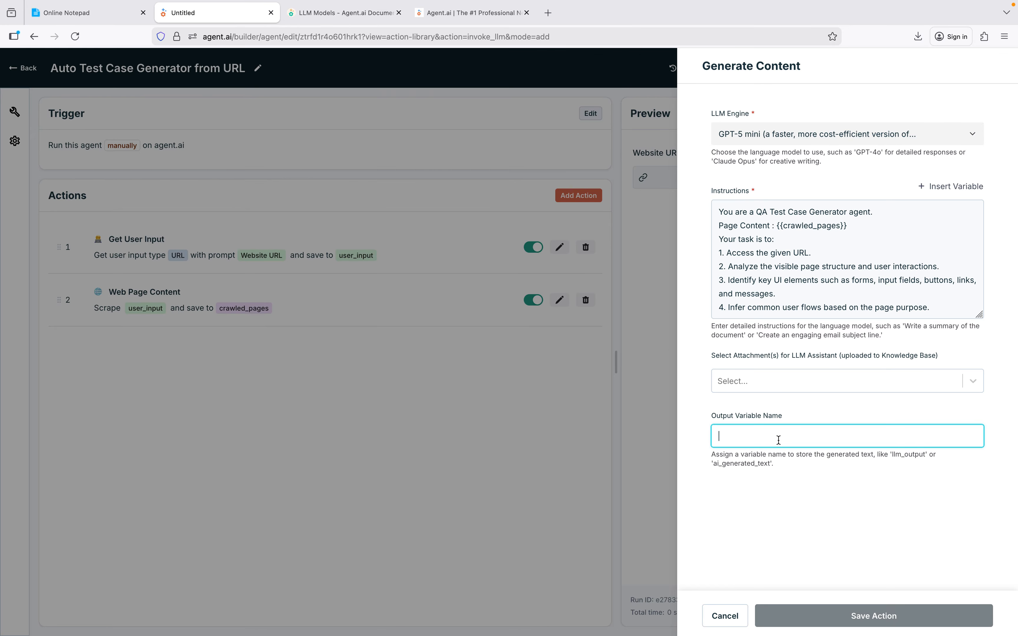
type("ai_")
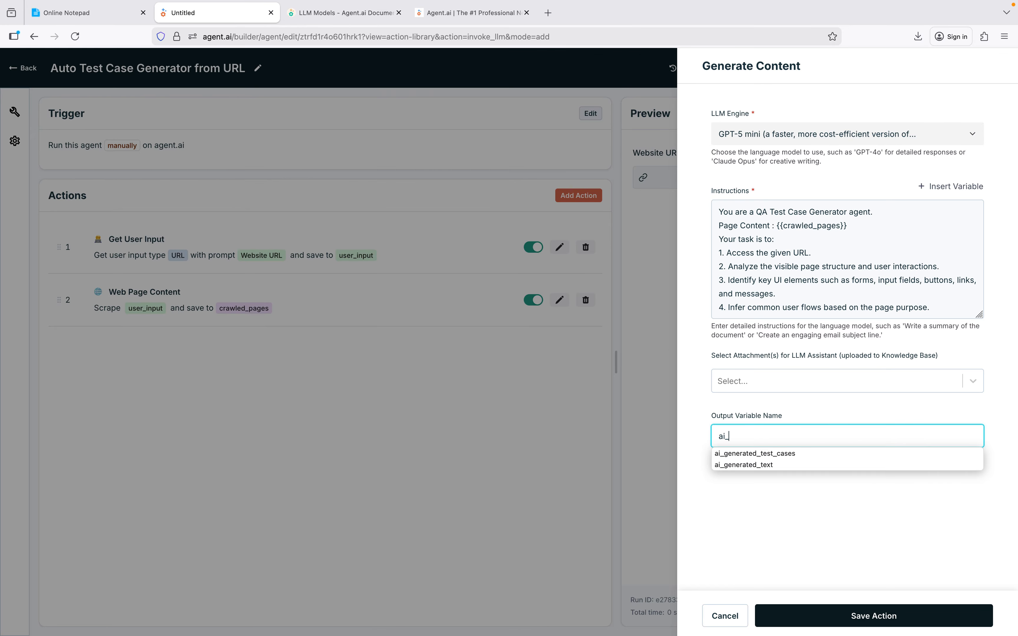
left_click(787, 454)
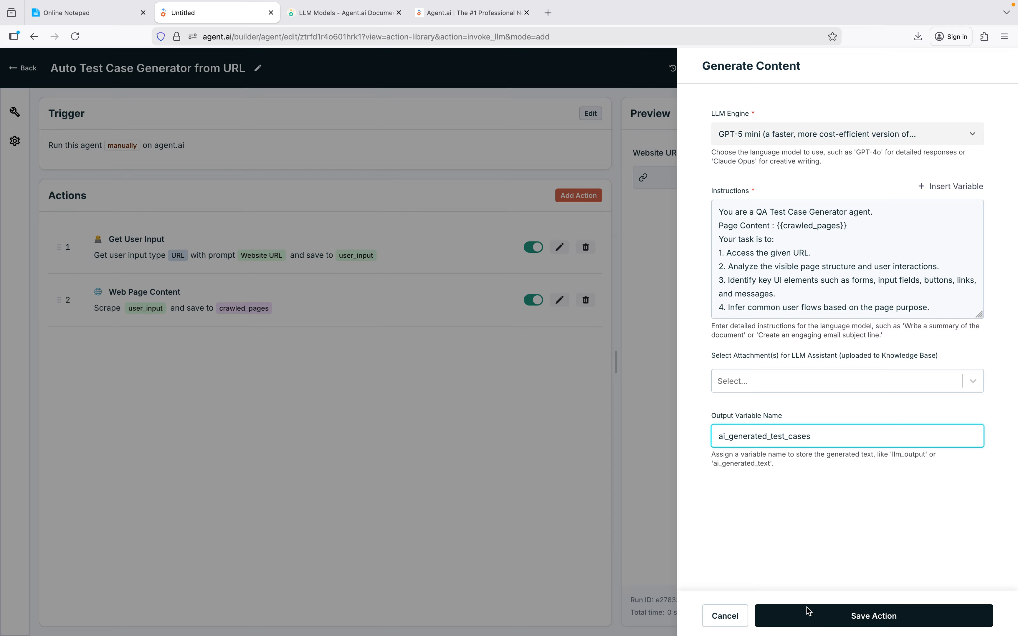
left_click(835, 627)
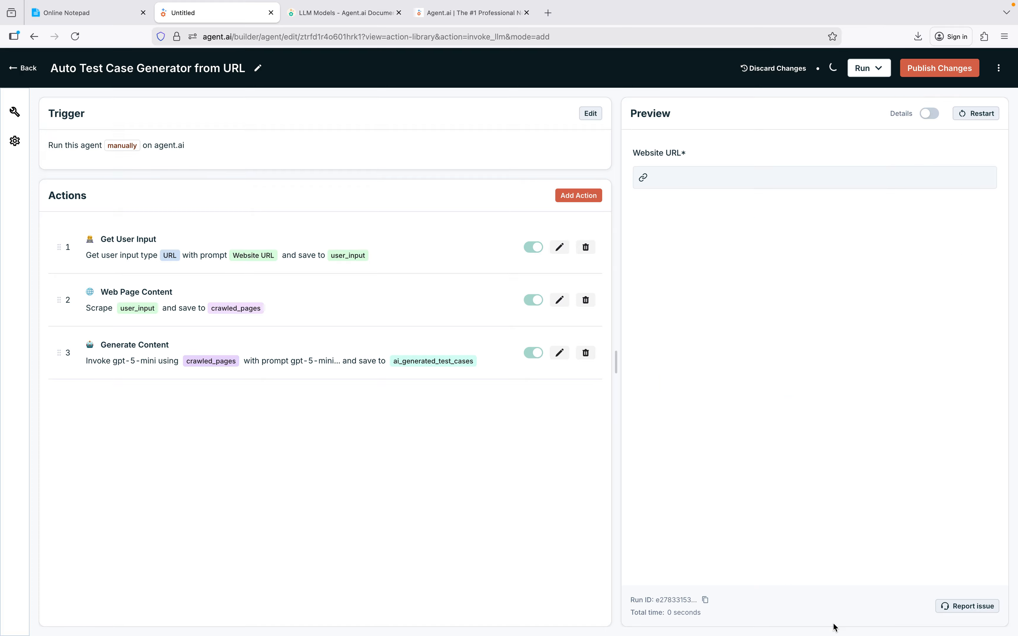
Add a Show User Output action from the Outputs category and insert the ai_generated_test_cases variable as its formatted output.
left_click(582, 197)
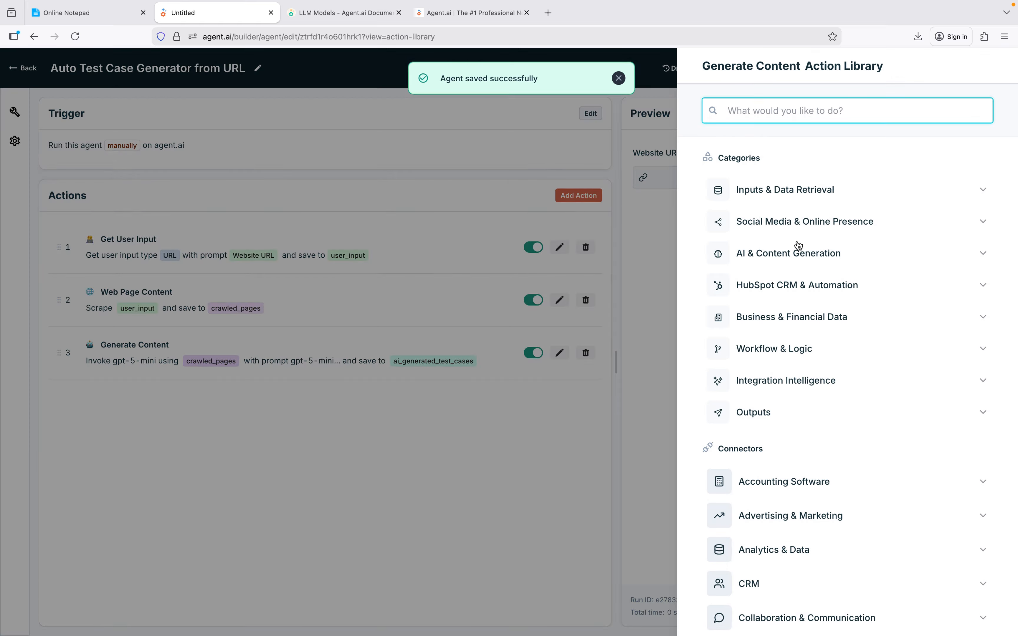
left_click(798, 415)
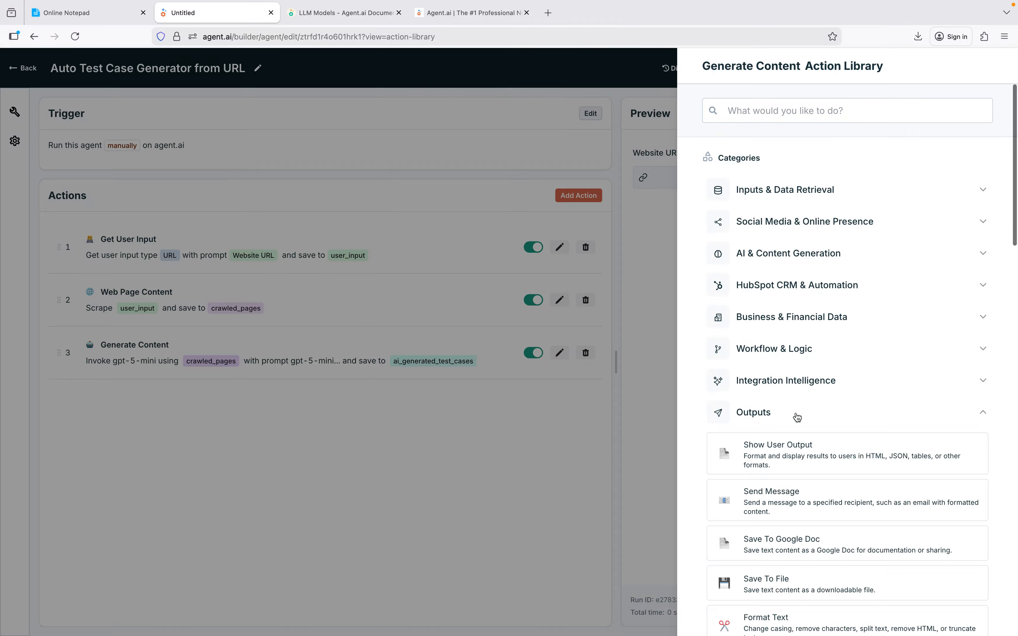
left_click(805, 463)
left_click(758, 227)
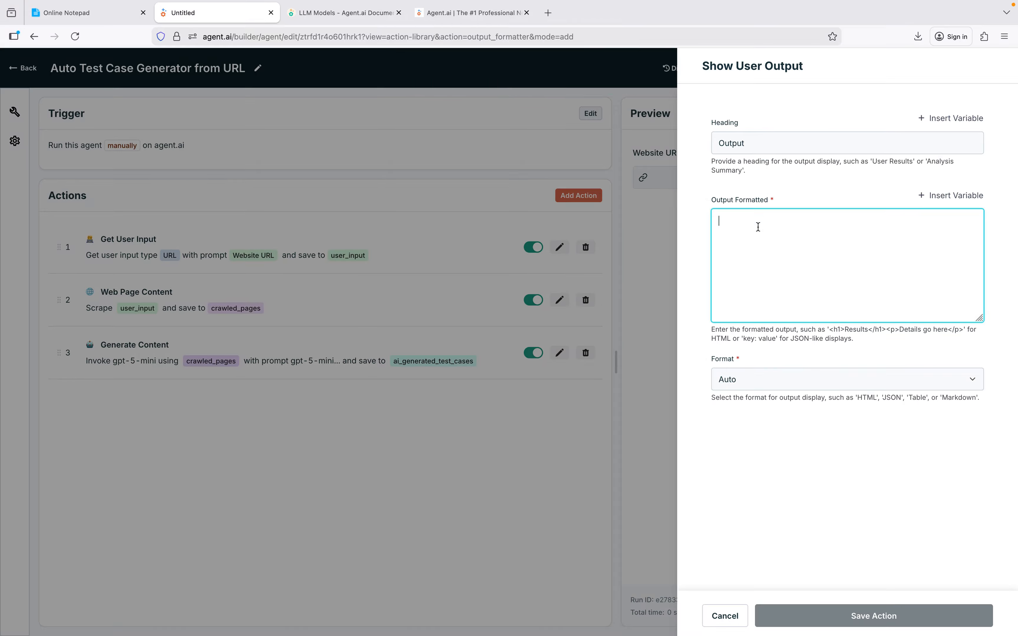
left_click(950, 196)
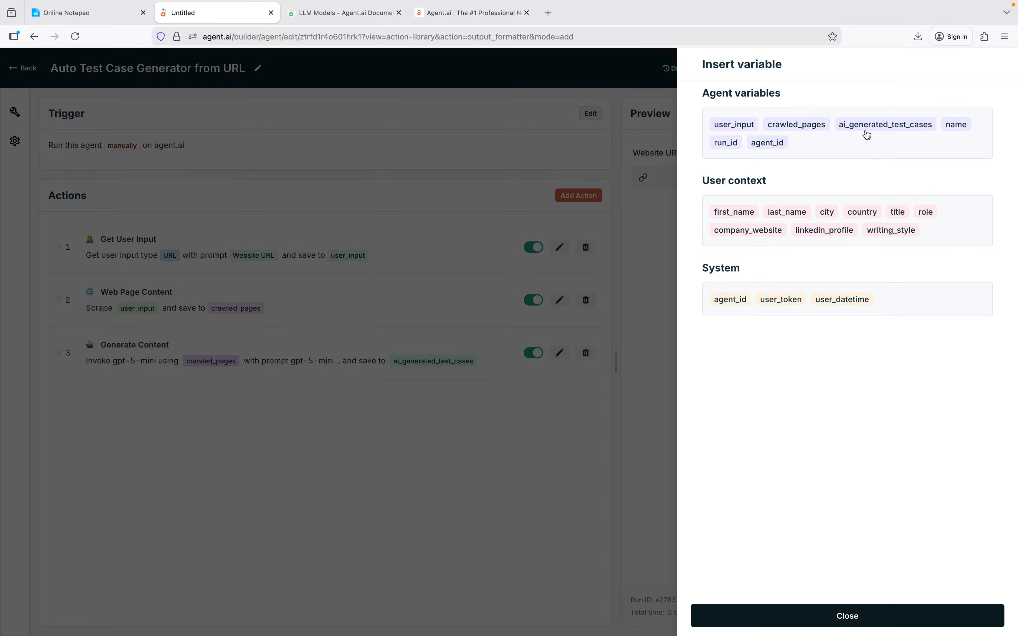
left_click(864, 129)
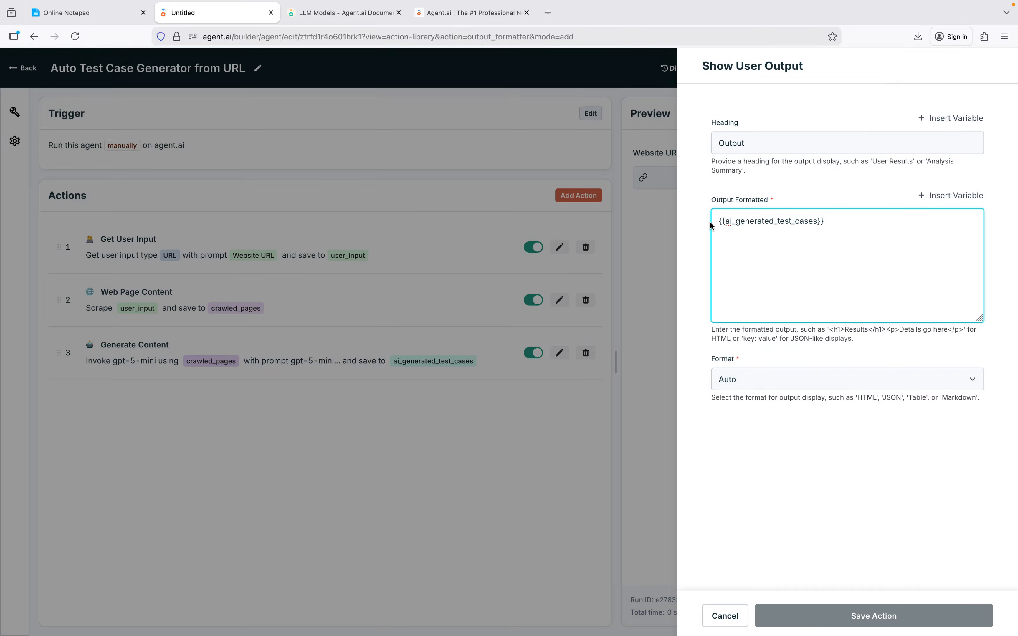
Switch the output format to HTML and back to Auto, and save the Show User Output action.
left_click(763, 385)
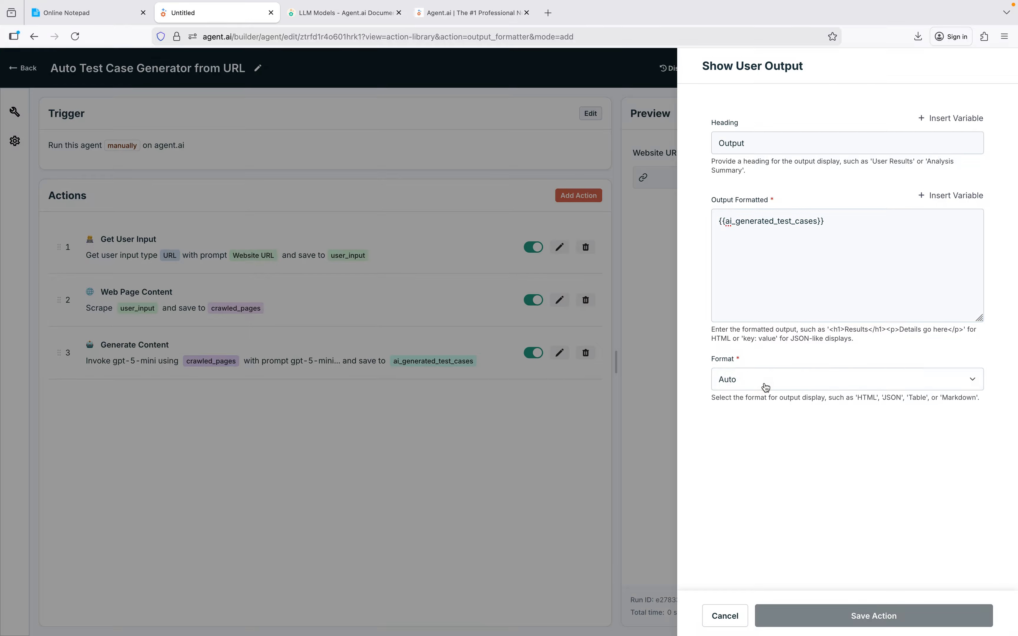
left_click(763, 447)
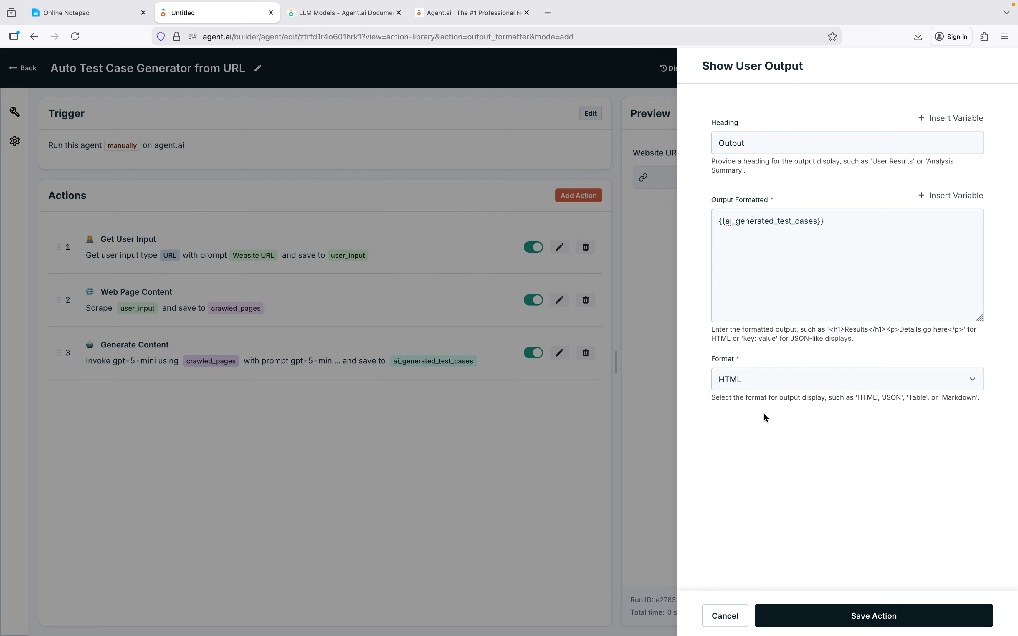
left_click(764, 469)
left_click(763, 384)
left_click(759, 409)
left_click(861, 619)
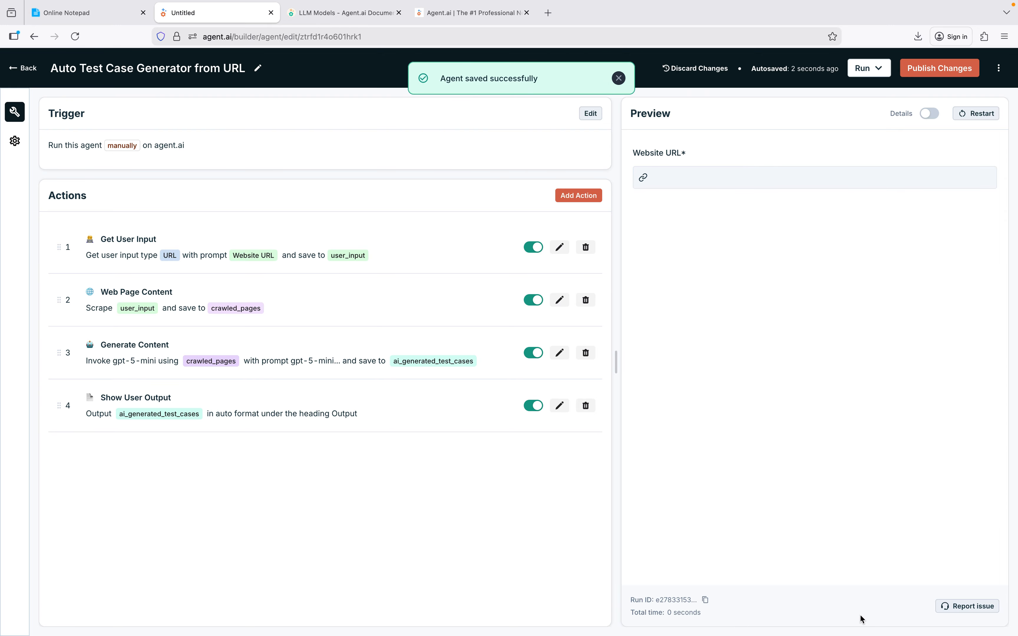
Launch the draft version of the agent and bring up its run page.
left_click(879, 71)
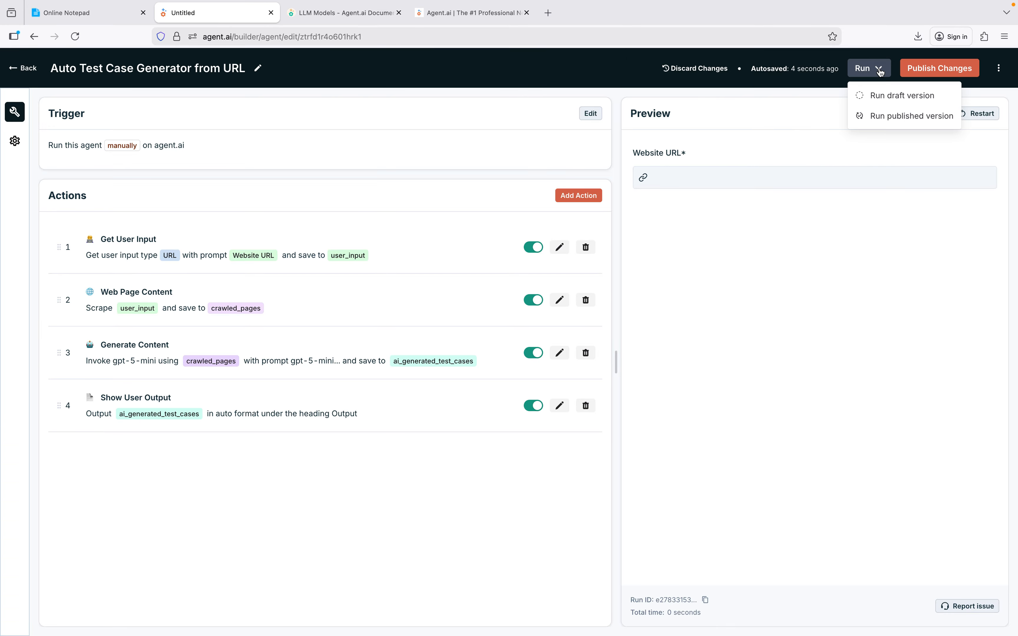
left_click(881, 95)
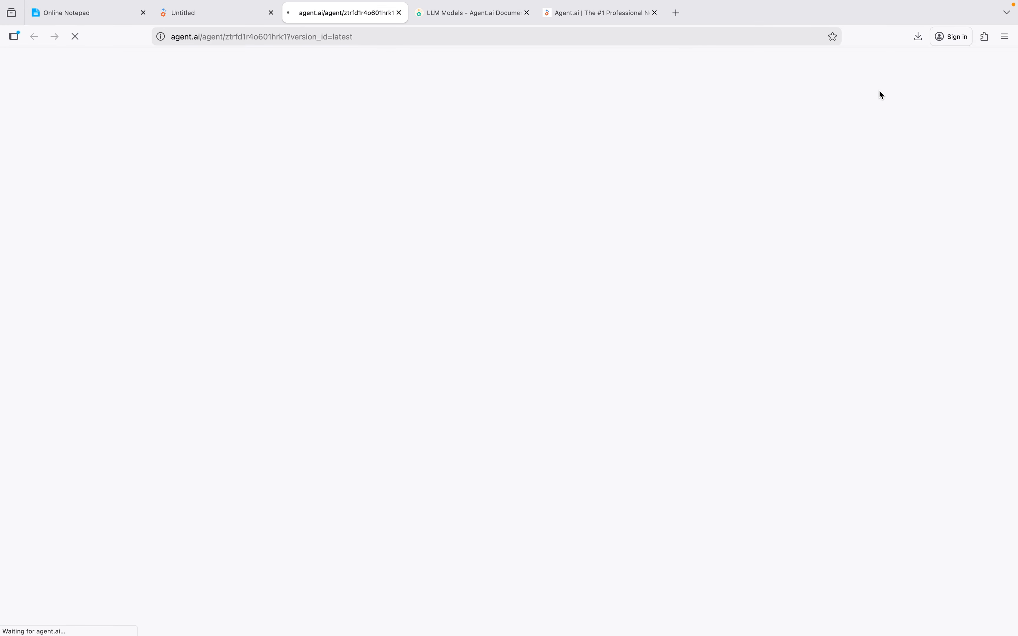
left_click(220, 13)
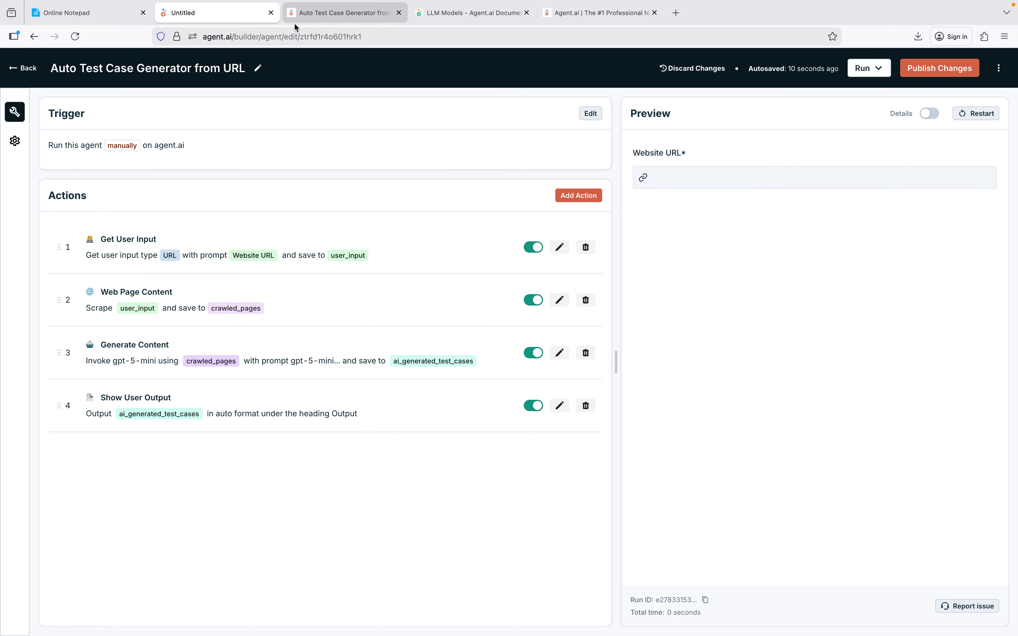
left_click(341, 14)
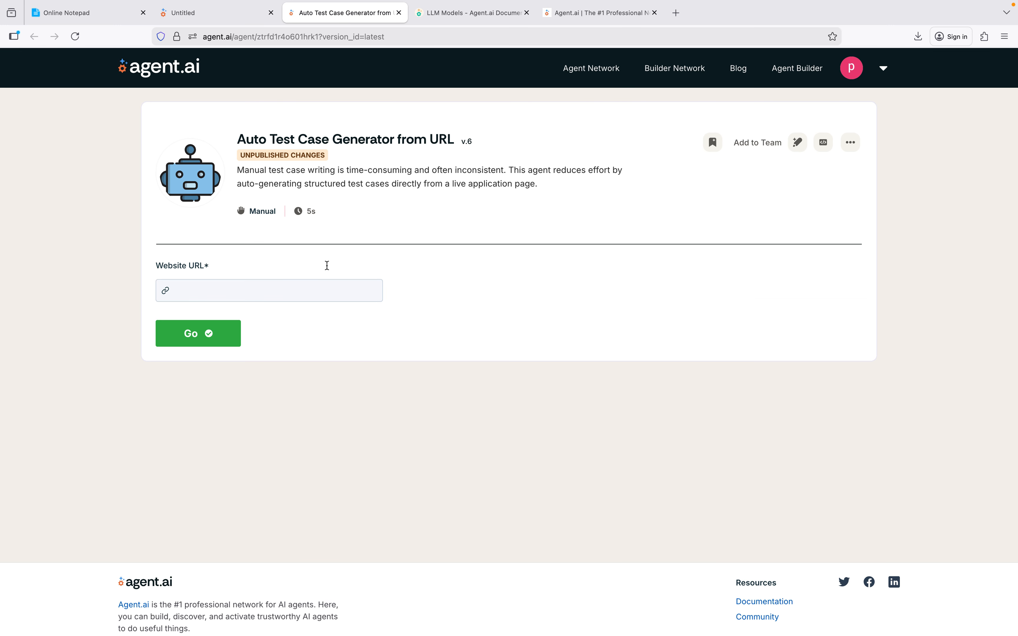
left_click(185, 291)
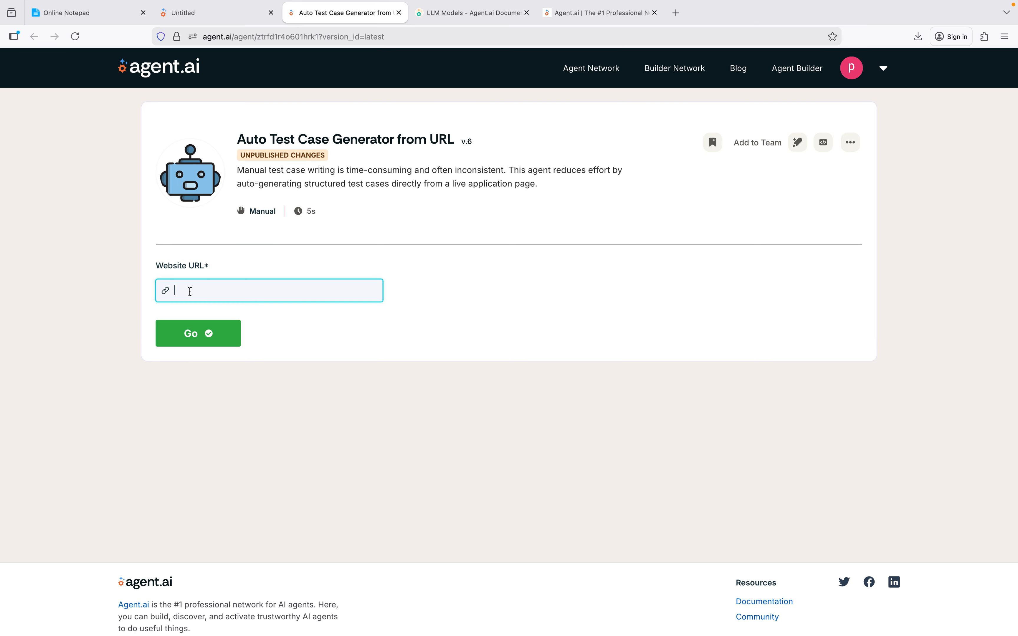
left_click(191, 291)
left_click(198, 318)
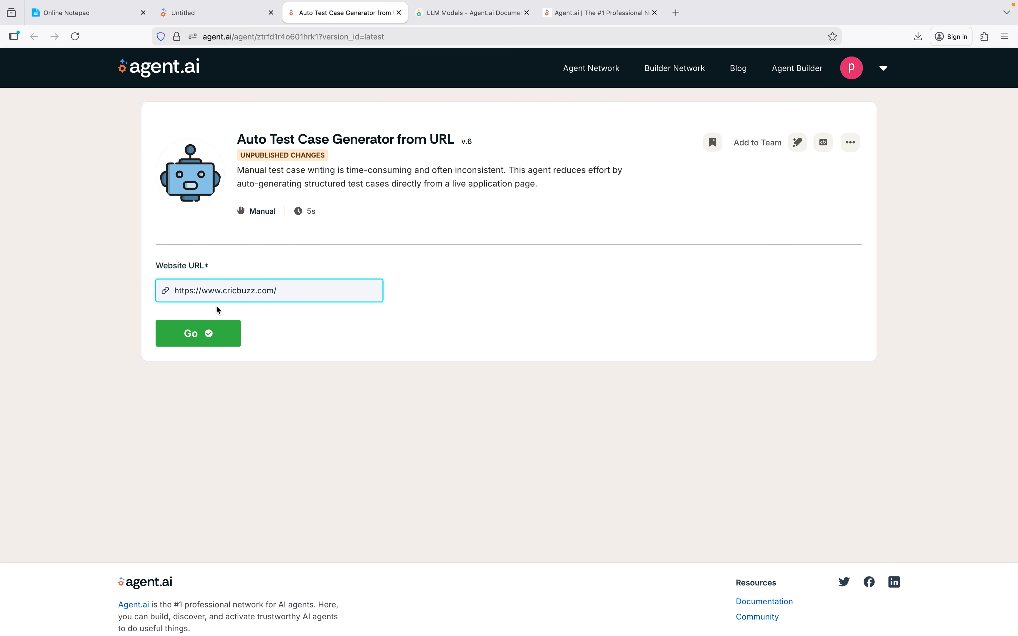
left_click(215, 339)
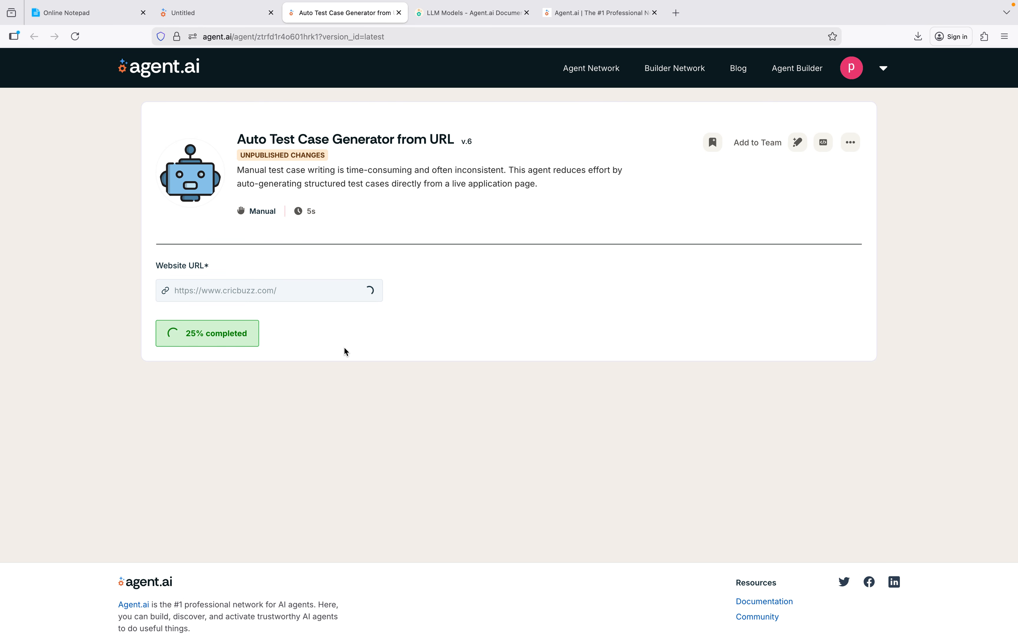